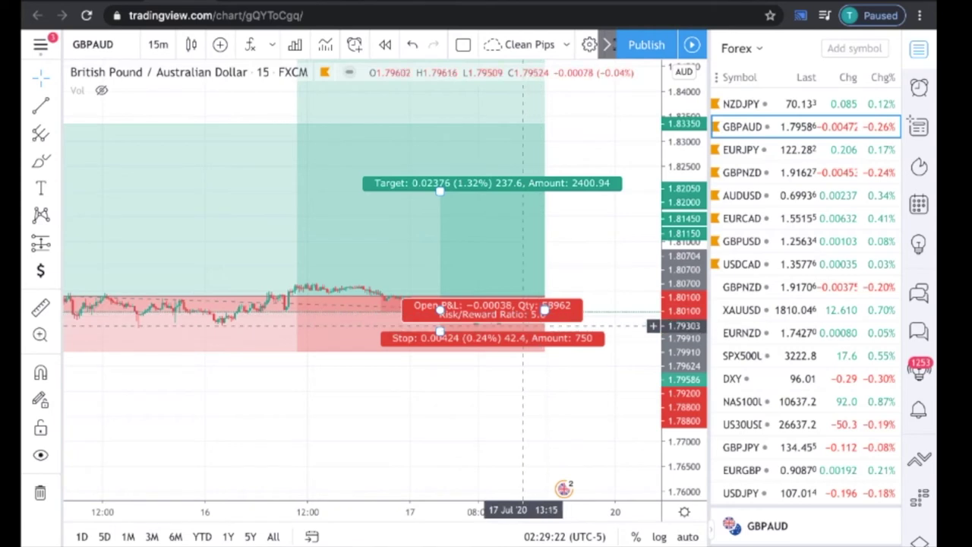
Step: Set the entry price of the most recent GBPAUD long position to 1.79600 and apply the change
{"action": "double_click", "coordinate": [511, 313]}
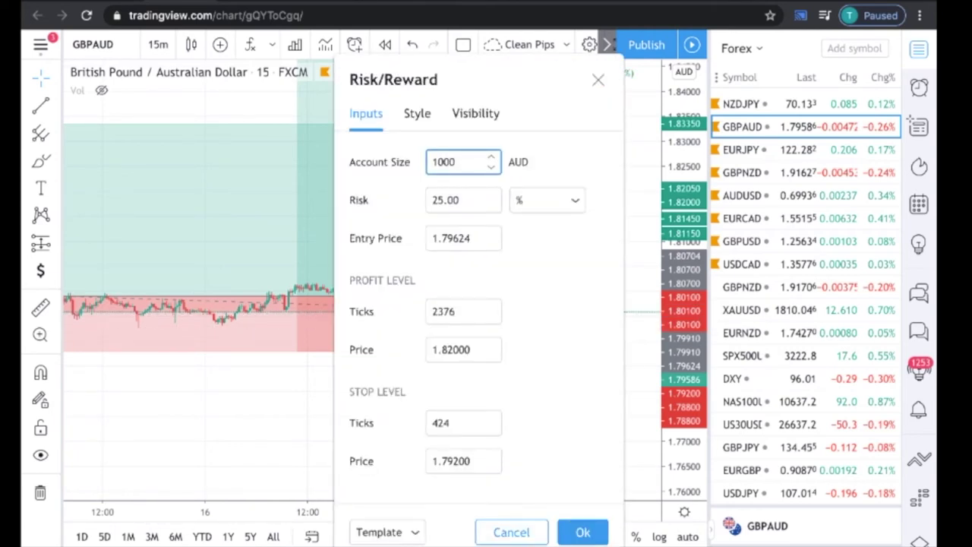
{"action": "left_click", "coordinate": [473, 239]}
{"action": "key", "text": "BackSpace"}
{"action": "key", "text": "BackSpace"}
{"action": "type", "text": "0"}
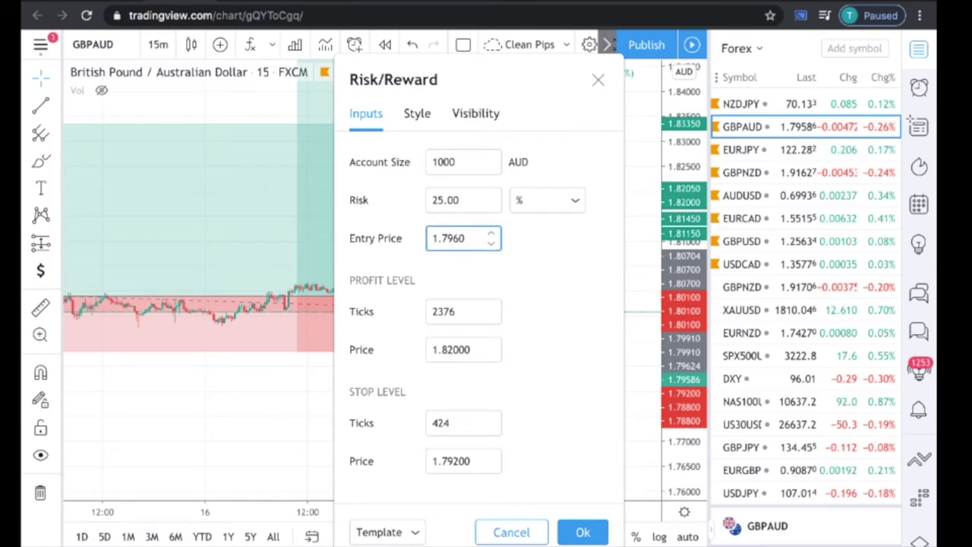
{"action": "left_click", "coordinate": [460, 350]}
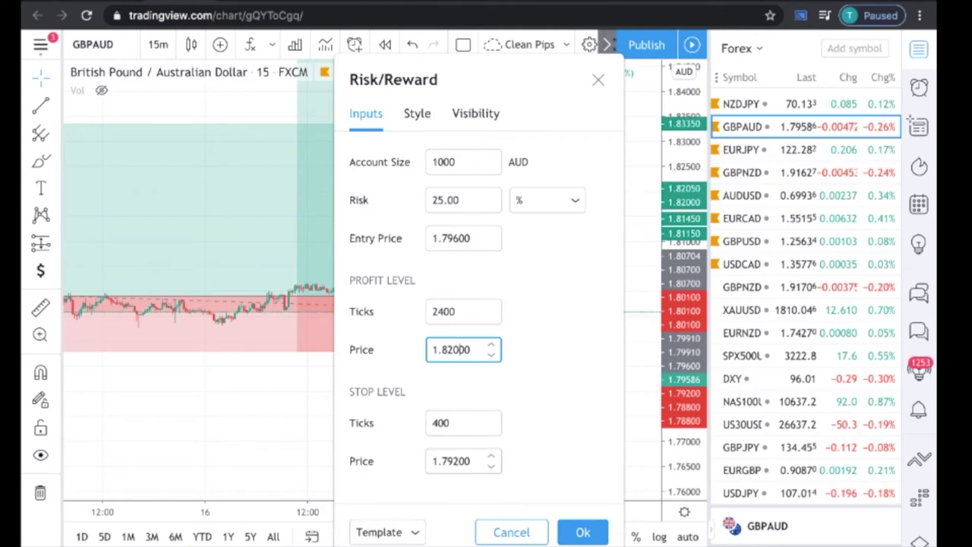
{"action": "left_click", "coordinate": [582, 531]}
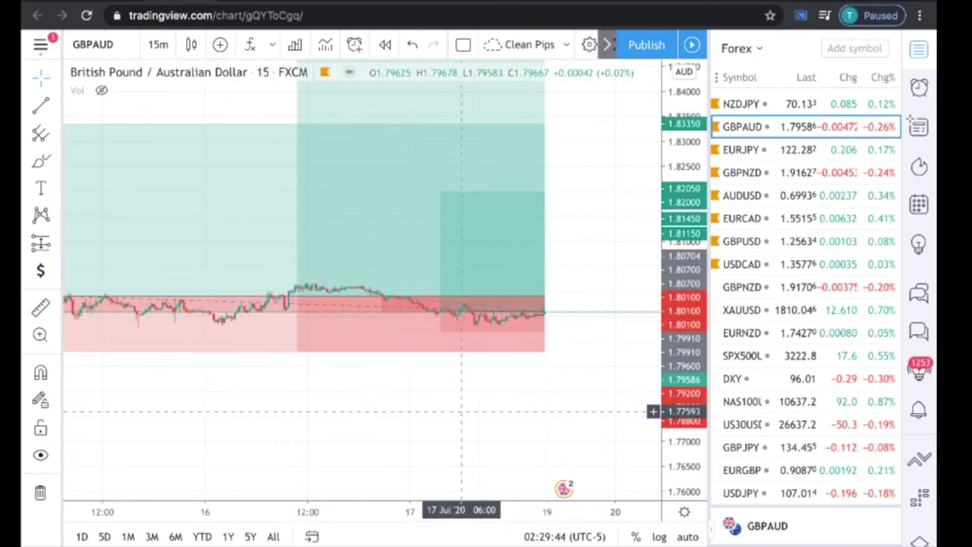
{"action": "left_click_drag", "start_coordinate": [464, 403], "coordinate": [422, 403]}
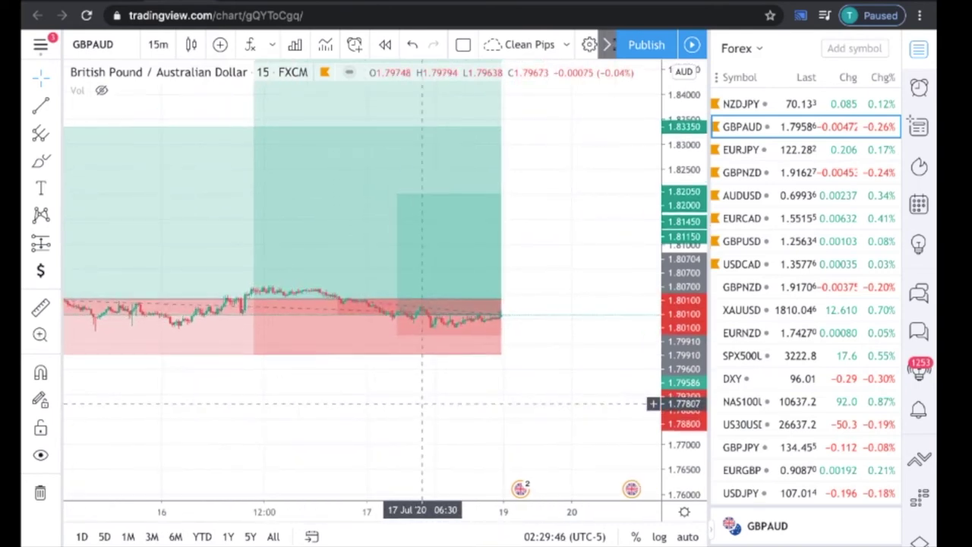
{"action": "left_click_drag", "start_coordinate": [227, 382], "coordinate": [367, 376]}
{"action": "mouse_move", "coordinate": [608, 401]}
{"action": "left_mouse_down"}
{"action": "mouse_move", "coordinate": [375, 377]}
{"action": "mouse_move", "coordinate": [600, 384]}
{"action": "left_mouse_up"}
{"action": "left_click_drag", "start_coordinate": [329, 404], "coordinate": [240, 436]}
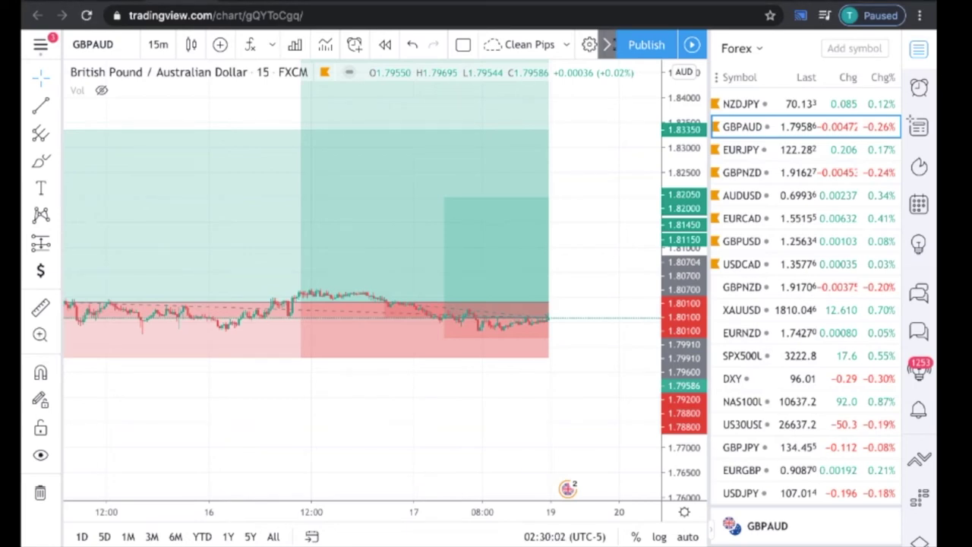
Step: Switch to the Google Sheets trade log and check the first GBPAUD trade's stop-loss amount, lot size and trades placed
{"action": "left_click", "coordinate": [296, 2]}
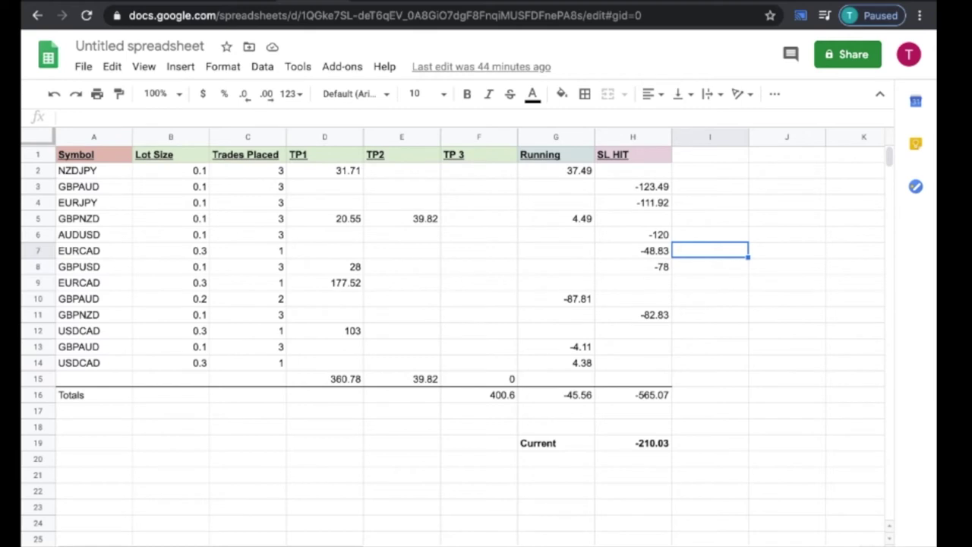
{"action": "left_click", "coordinate": [633, 186]}
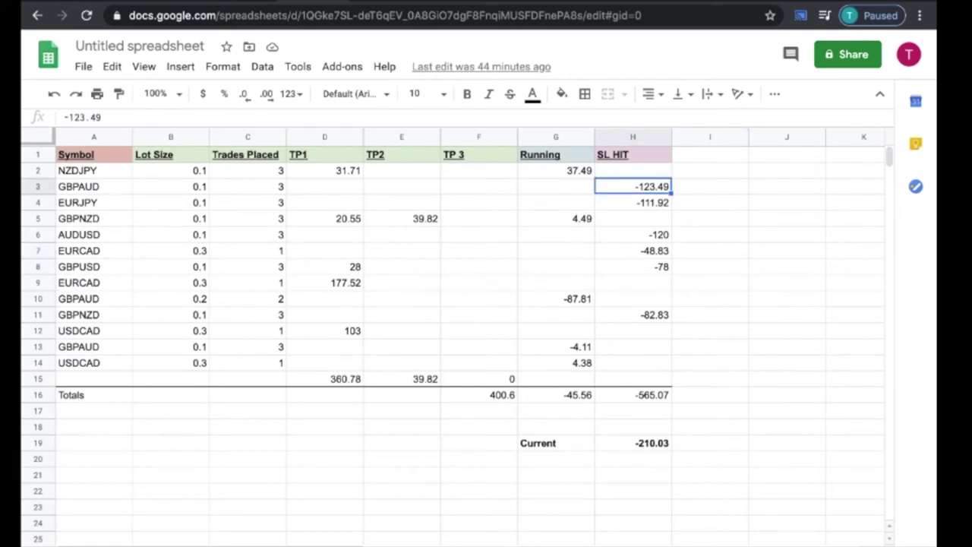
{"action": "left_click", "coordinate": [171, 186]}
{"action": "left_click", "coordinate": [248, 187]}
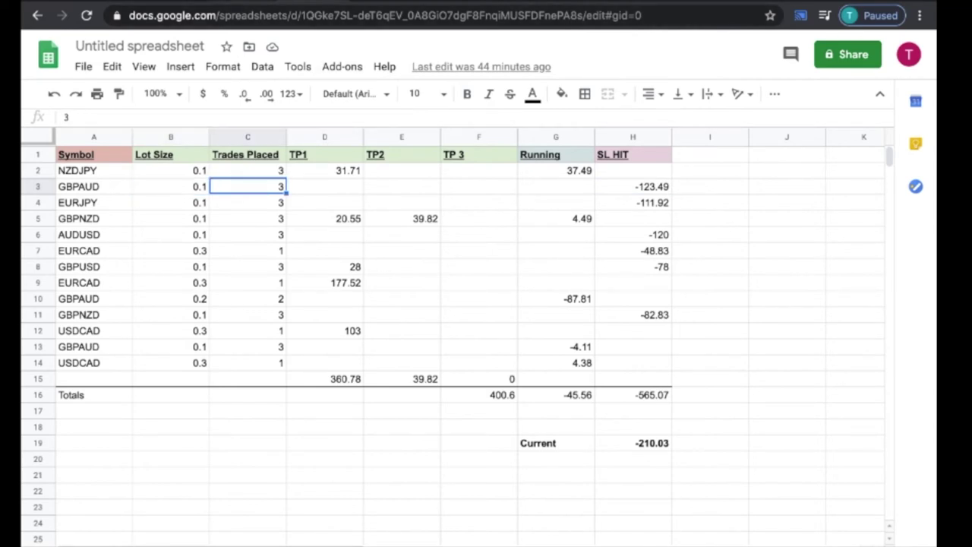
Step: View the GBPAUD entry in the FXTM pip value calculator, and return to the Google Sheets trade log
{"action": "key", "text": "ctrl+Tab"}
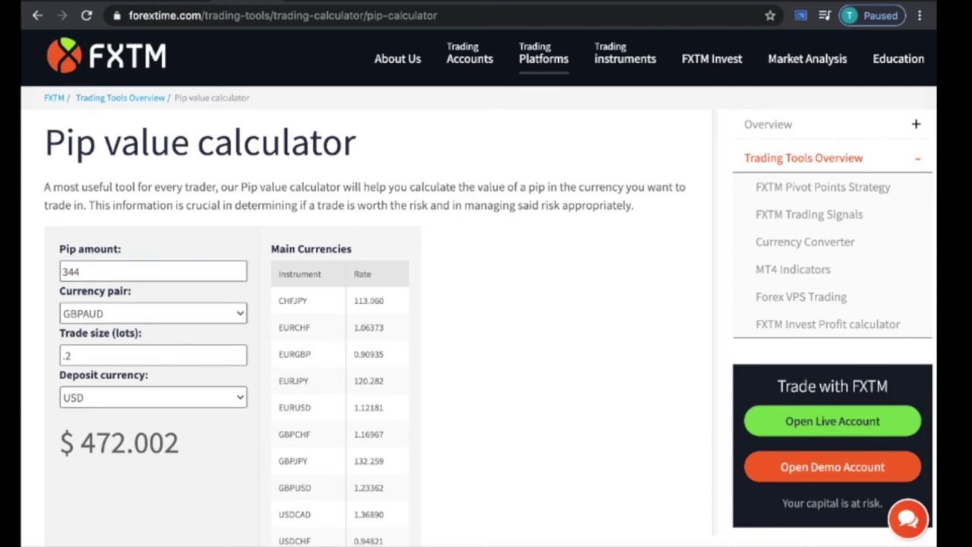
{"action": "left_click", "coordinate": [153, 313]}
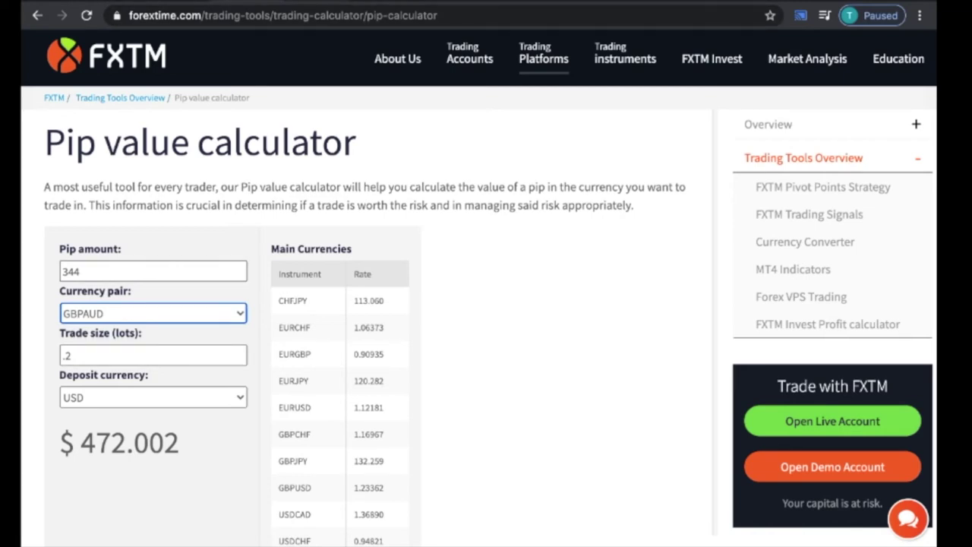
{"action": "key", "text": "ctrl+Tab"}
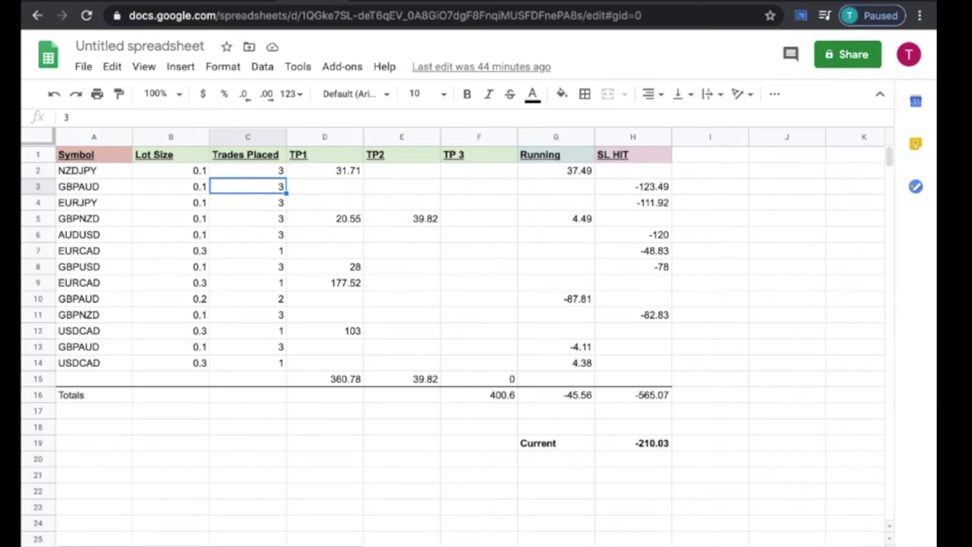
{"action": "scroll", "coordinate": [347, 297], "scroll_direction": "down", "scroll_amount": 1}
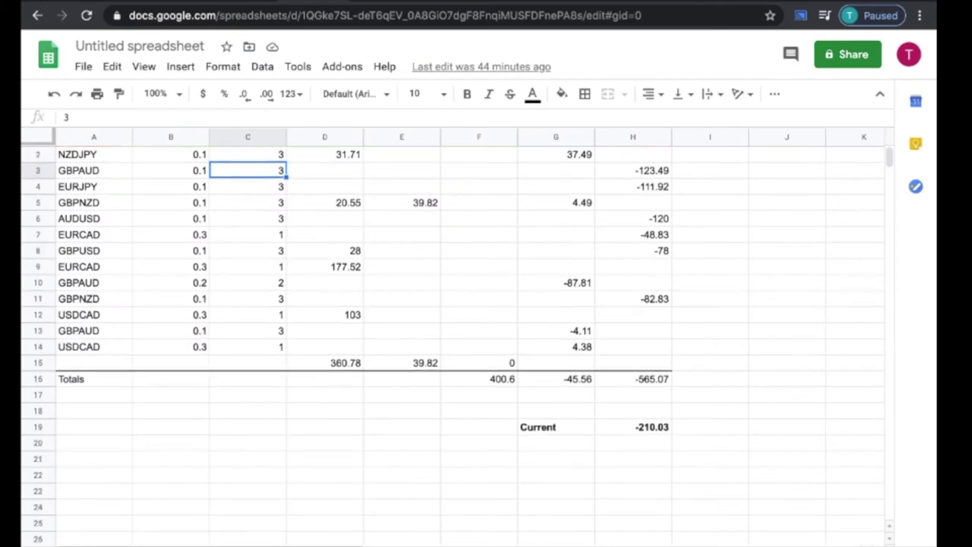
{"action": "scroll", "coordinate": [347, 297], "scroll_direction": "up", "scroll_amount": 1}
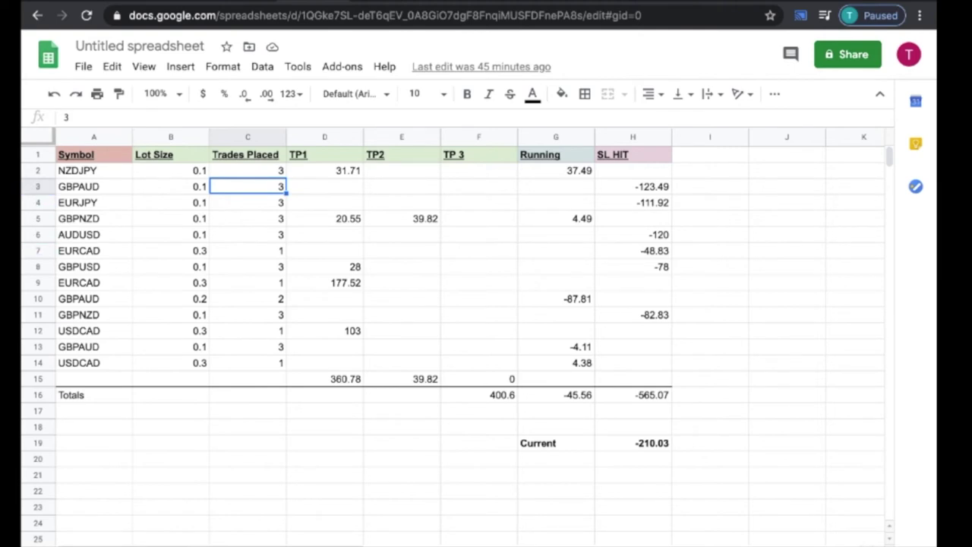
Step: Examine the GBPUSD row and the SL HIT amounts for GBPAUD, EURJPY, AUDUSD, EURCAD and GBPNZD
{"action": "left_click", "coordinate": [38, 267]}
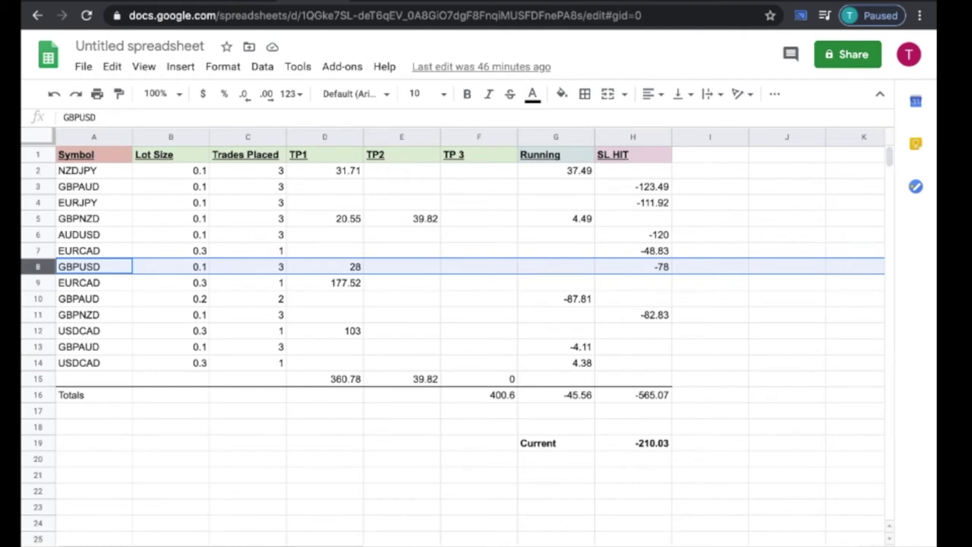
{"action": "left_click", "coordinate": [633, 186]}
{"action": "left_click", "coordinate": [633, 203]}
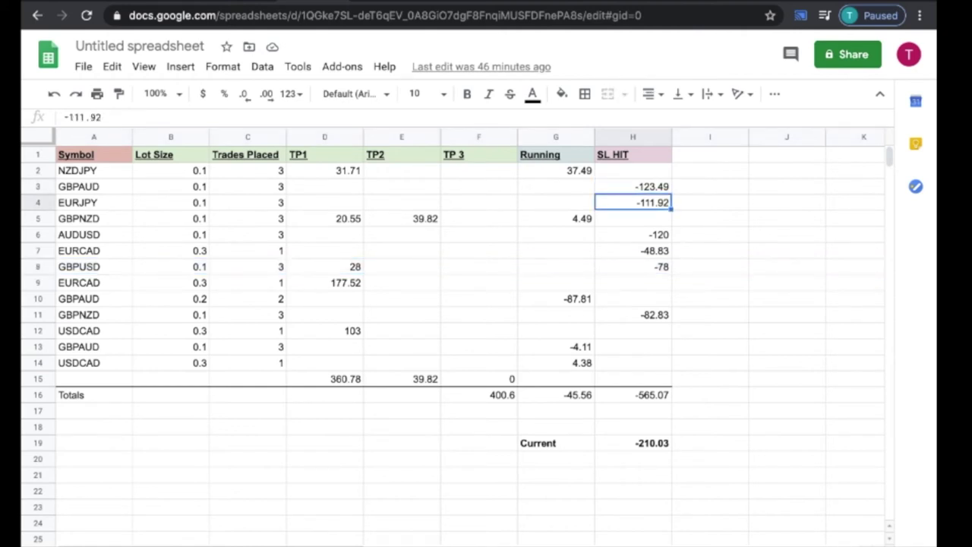
{"action": "left_click", "coordinate": [633, 234]}
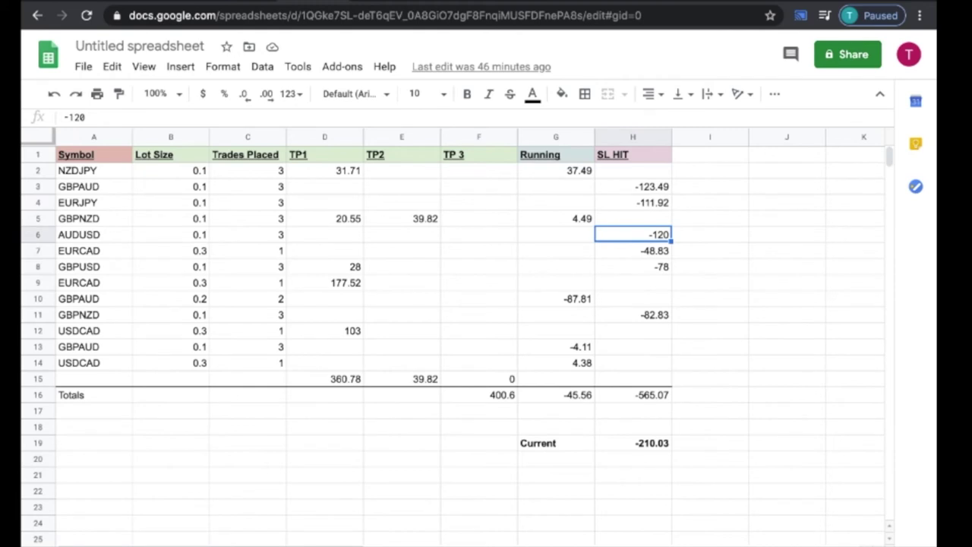
{"action": "left_click", "coordinate": [633, 251]}
{"action": "left_click", "coordinate": [633, 315]}
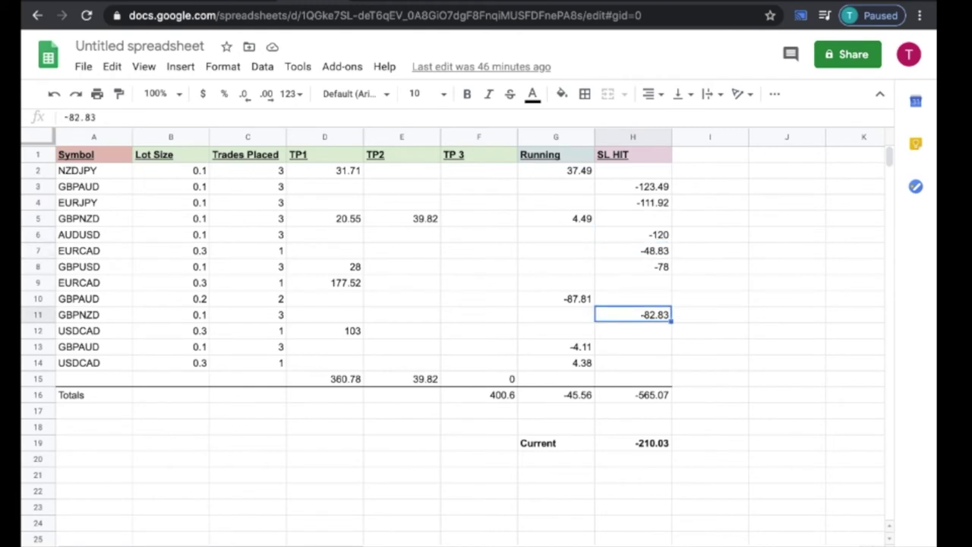
Step: Go through the traded pairs in the Symbol column from NZDJPY in row 2 to the last USDCAD in row 14
{"action": "left_click", "coordinate": [95, 171]}
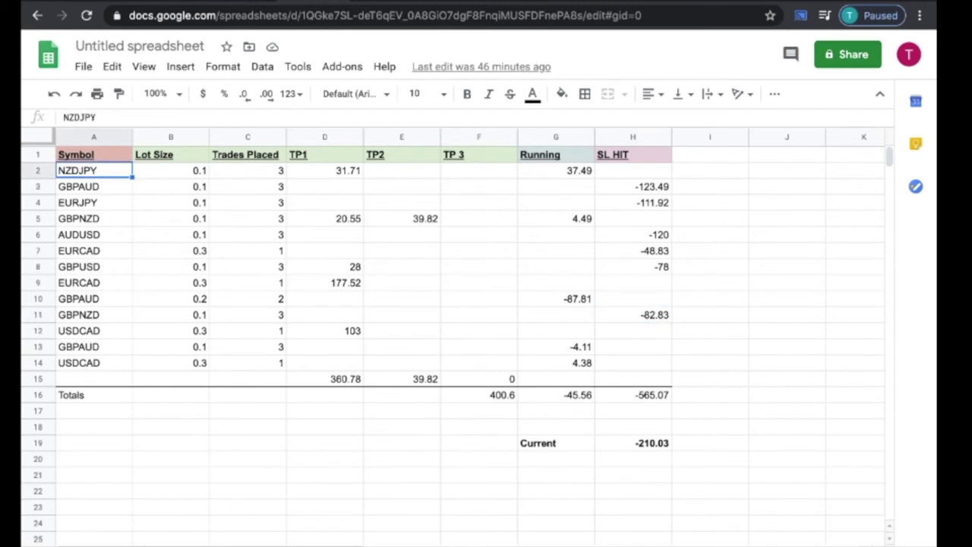
{"action": "key", "text": "Down"}
{"action": "key", "text": "Down"}
{"action": "key", "text": "Down"}
{"action": "key", "text": "Down"}
{"action": "key", "text": "Down"}
{"action": "key", "text": "Down"}
{"action": "key", "text": "Down"}
{"action": "key", "text": "Down"}
{"action": "key", "text": "Down"}
{"action": "key", "text": "Down"}
{"action": "key", "text": "Down"}
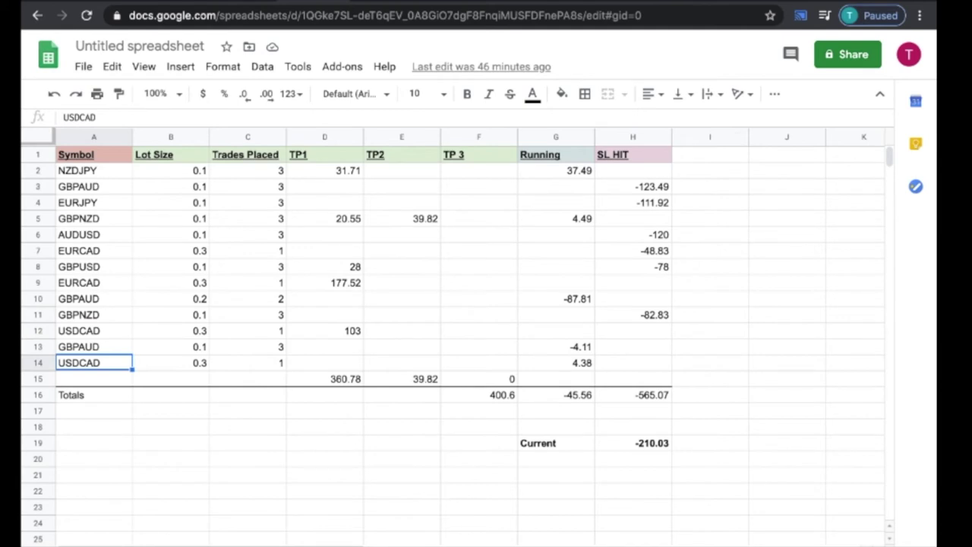
Step: Review the SL HIT entries one by one from row 3 to row 11, returning to the GBPUSD loss in row 8
{"action": "left_click", "coordinate": [632, 187]}
{"action": "key", "text": "Down"}
{"action": "key", "text": "Down"}
{"action": "key", "text": "Down"}
{"action": "key", "text": "Down"}
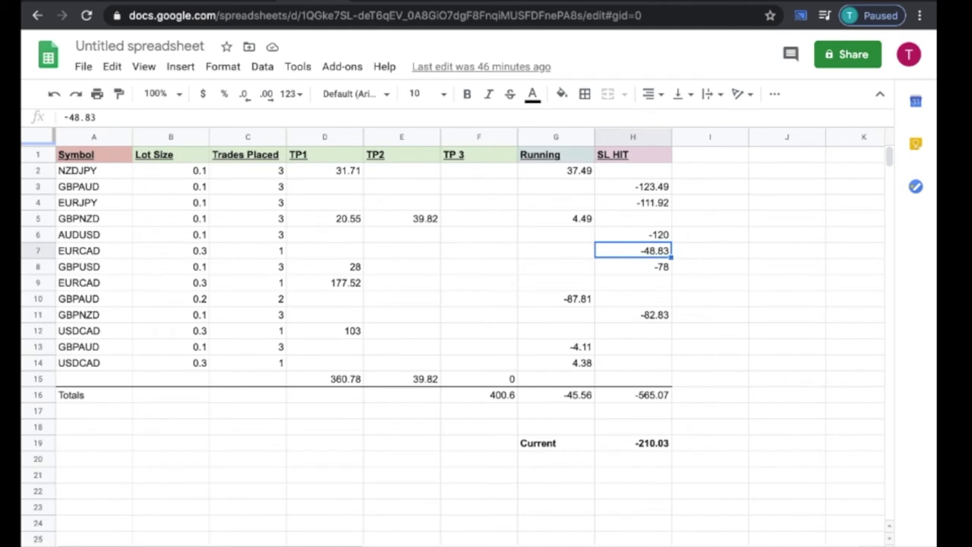
{"action": "key", "text": "Down"}
{"action": "key", "text": "Down"}
{"action": "key", "text": "Down"}
{"action": "key", "text": "Down"}
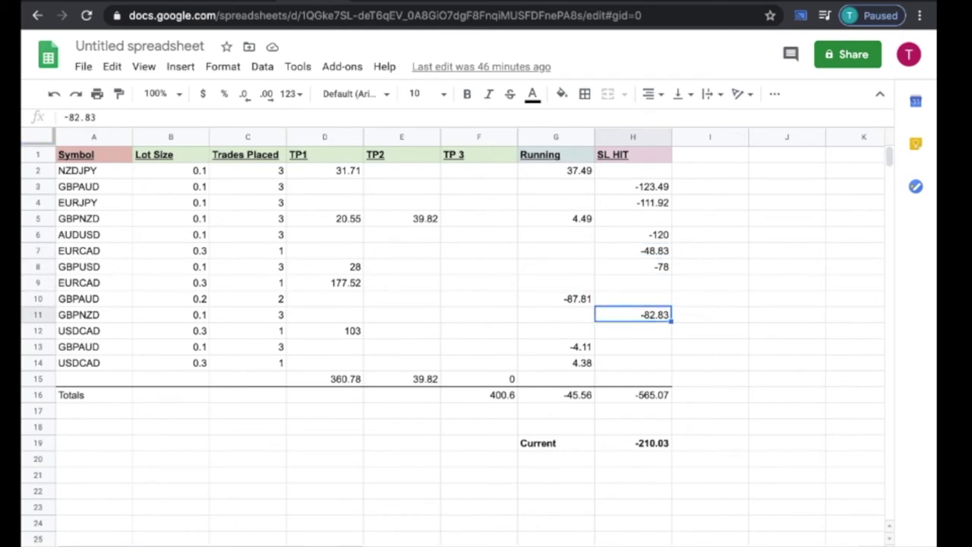
{"action": "key", "text": "Up"}
{"action": "key", "text": "Up"}
{"action": "key", "text": "Up"}
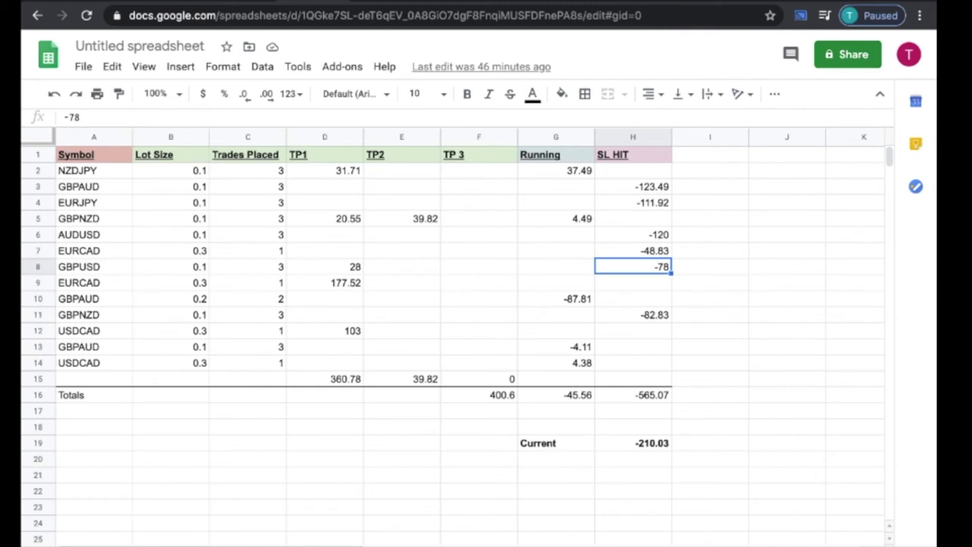
Step: Review the TP1 profits from NZDJPY through the column total, including GBPNZD's TP2, returning to USDCAD's TP1 in row 12
{"action": "left_click", "coordinate": [325, 171]}
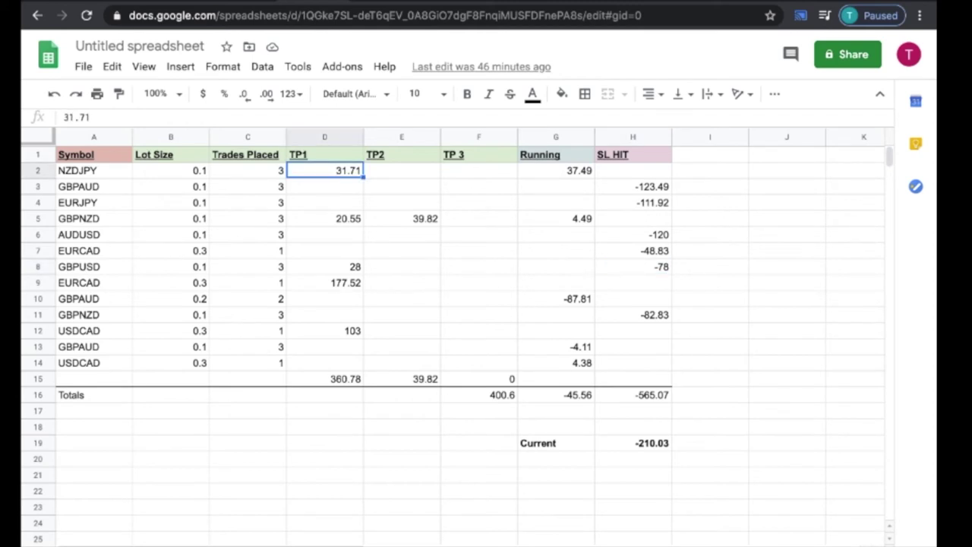
{"action": "key", "text": "Down"}
{"action": "key", "text": "Down"}
{"action": "key", "text": "Down"}
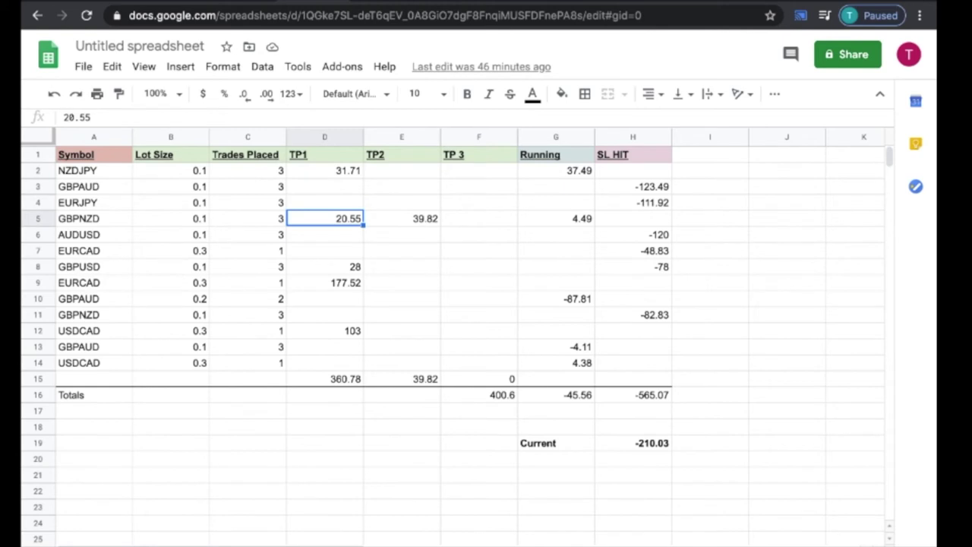
{"action": "key", "text": "Right"}
{"action": "key", "text": "Left"}
{"action": "key", "text": "Down"}
{"action": "key", "text": "Down"}
{"action": "key", "text": "Down"}
{"action": "key", "text": "Down"}
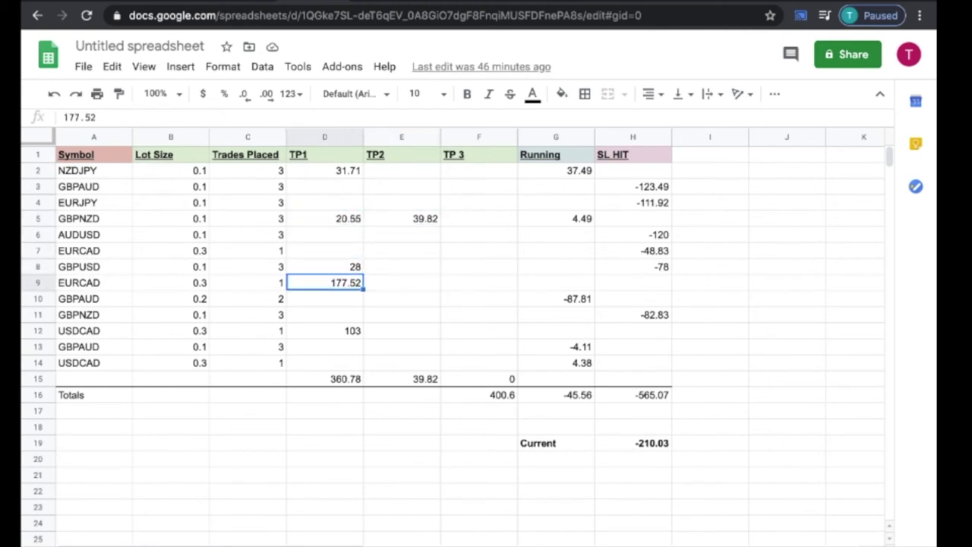
{"action": "key", "text": "Down"}
{"action": "key", "text": "Down"}
{"action": "key", "text": "Down"}
{"action": "key", "text": "Down"}
{"action": "key", "text": "Down"}
{"action": "key", "text": "Down"}
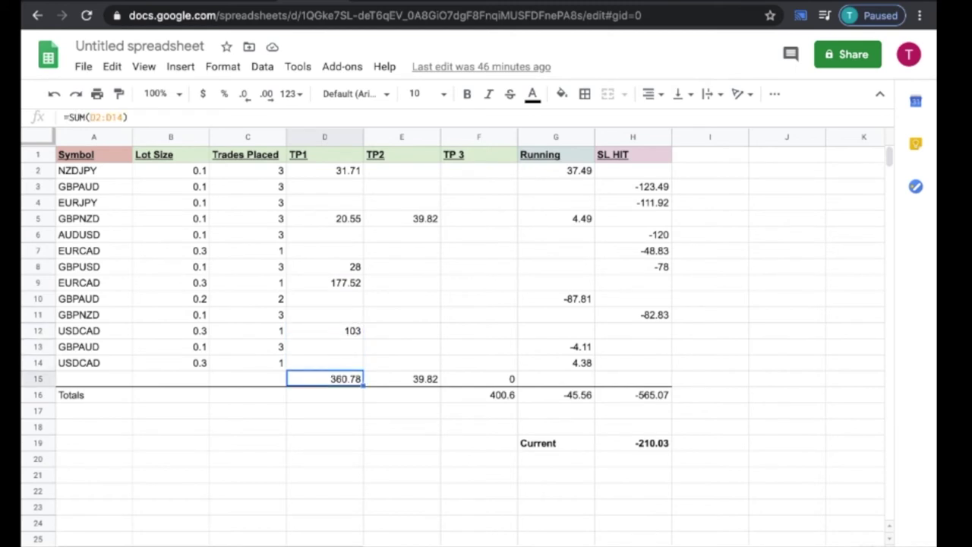
{"action": "key", "text": "Up"}
{"action": "key", "text": "Down"}
{"action": "key", "text": "Up"}
{"action": "key", "text": "Up"}
{"action": "key", "text": "Up"}
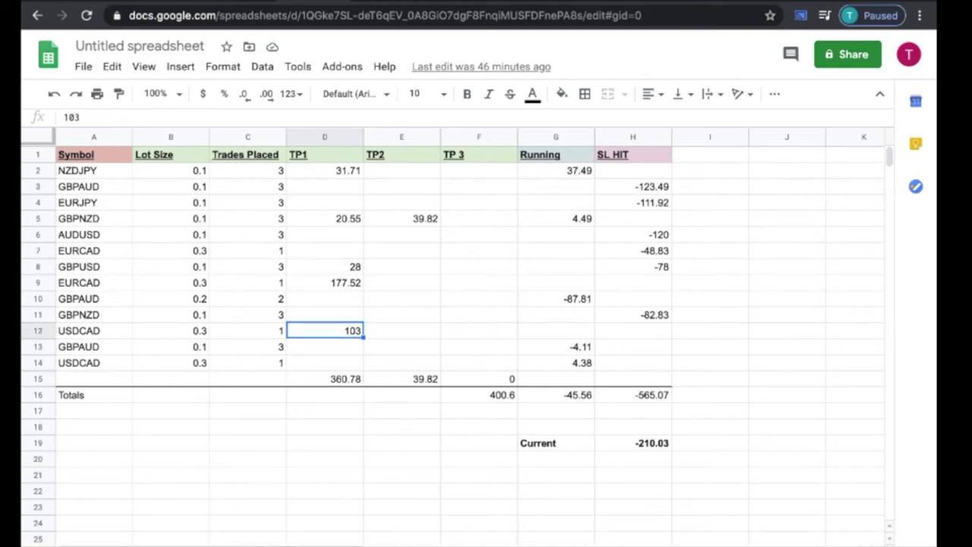
Step: Examine the Running column's amount for the GBPAUD trade in row 10
{"action": "key", "text": "Right"}
{"action": "key", "text": "Right"}
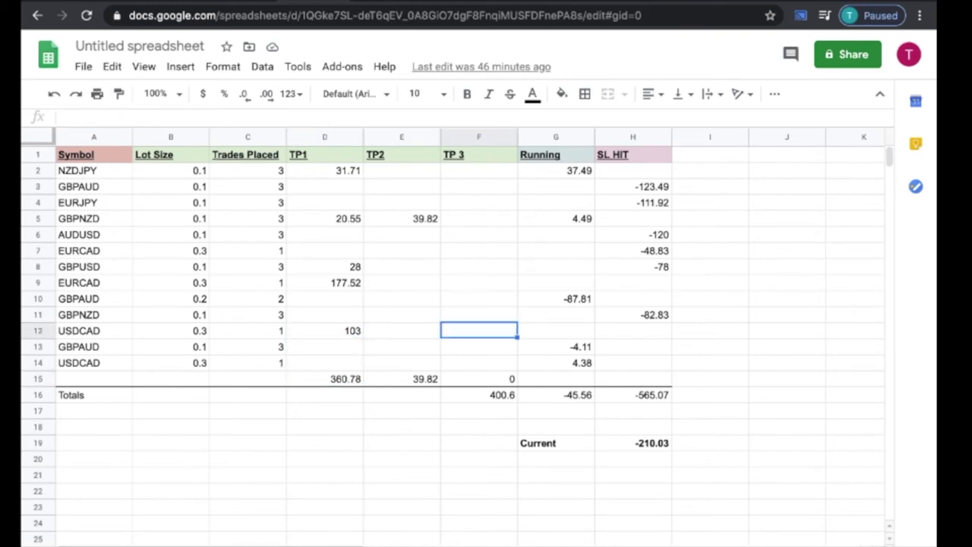
{"action": "key", "text": "Right"}
{"action": "key", "text": "Right"}
{"action": "key", "text": "Up"}
{"action": "key", "text": "Up"}
{"action": "key", "text": "Up"}
{"action": "key", "text": "Left"}
{"action": "key", "text": "shift+Up"}
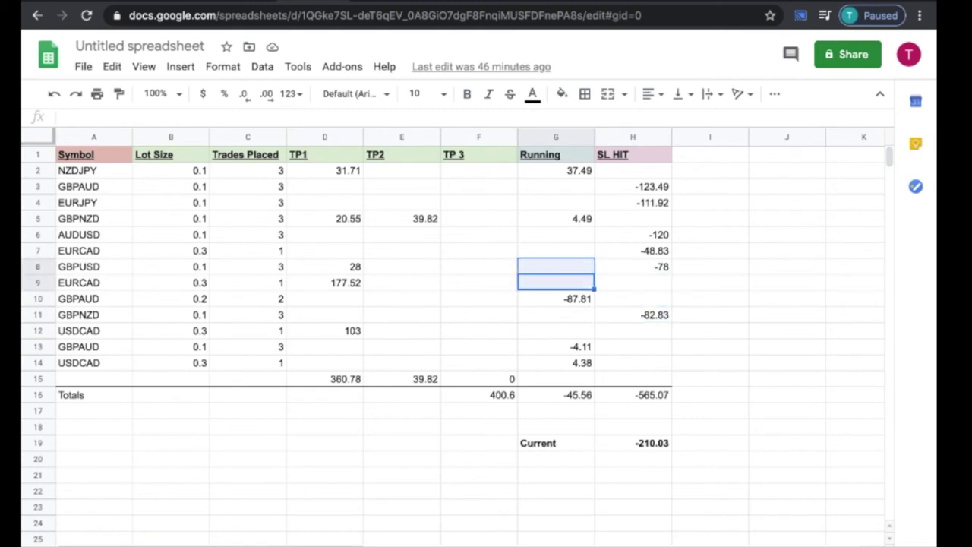
{"action": "left_click", "coordinate": [556, 299]}
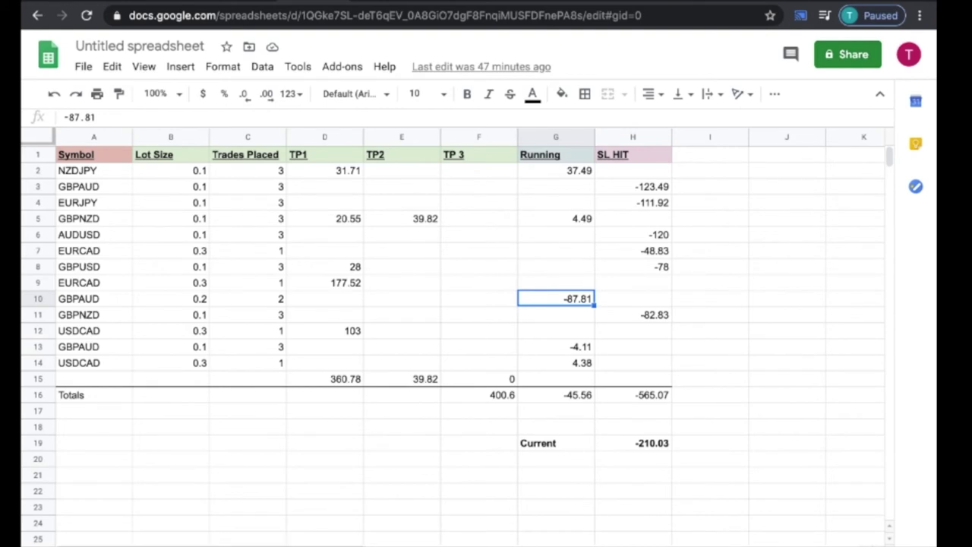
Step: Open the sheet with the Total Gain figure and check the TP1 amounts of GBPAUD in rows 10 and 13 and USDCAD in row 14
{"action": "key", "text": "alt+Down"}
{"action": "left_click", "coordinate": [248, 475]}
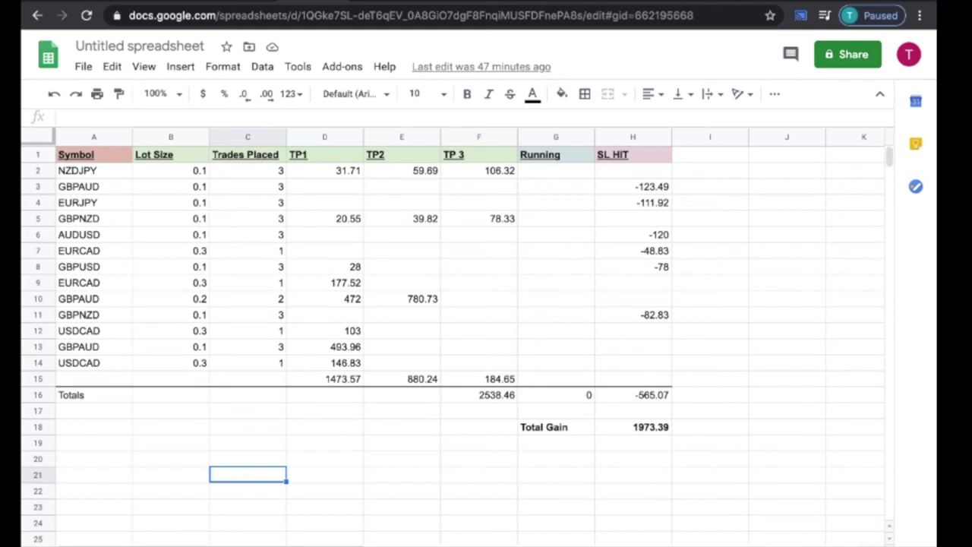
{"action": "left_click", "coordinate": [325, 347]}
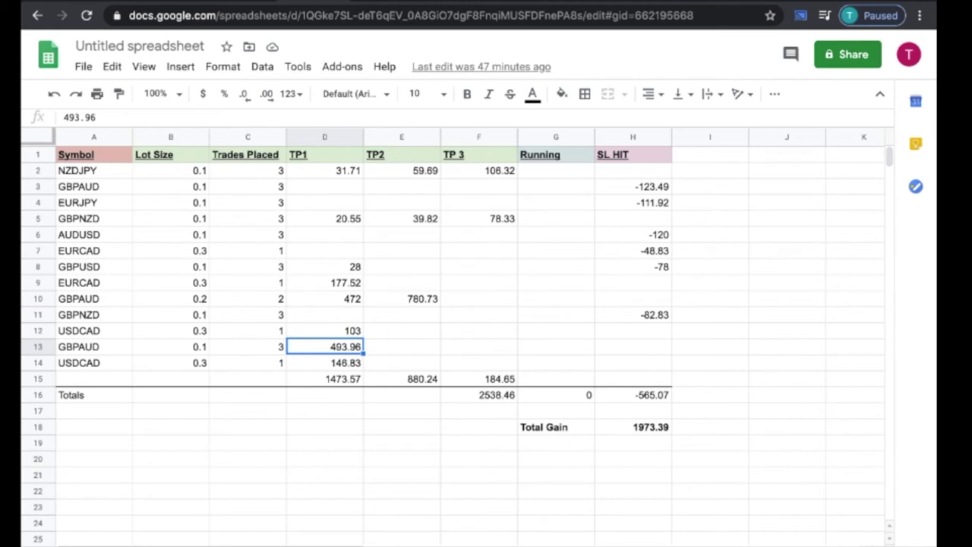
{"action": "left_click", "coordinate": [325, 298]}
{"action": "left_click", "coordinate": [324, 363]}
{"action": "left_click", "coordinate": [324, 347]}
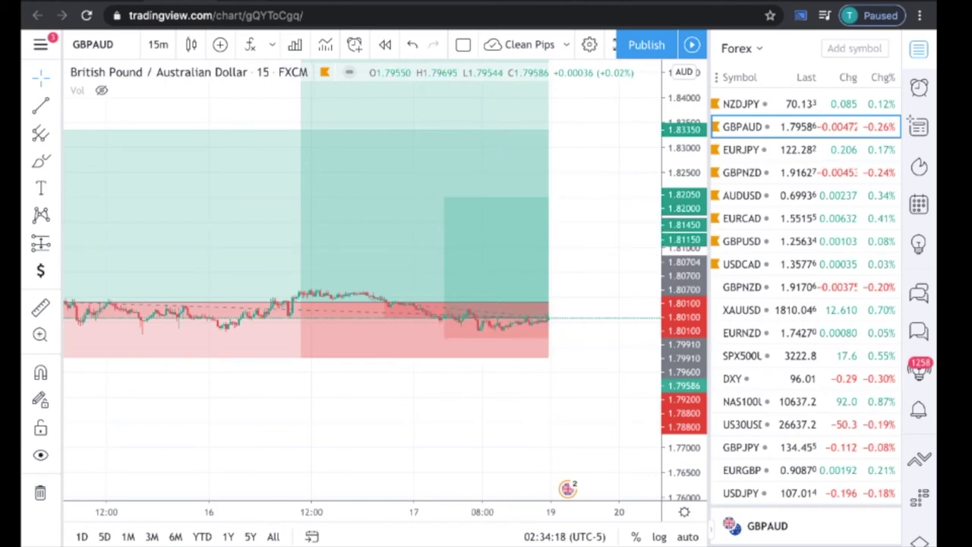
Step: Switch to the FXTM pip value calculator and calculate GBPAUD's value for 240 pips at a trade size of .3 lots
{"action": "key", "text": "ctrl+Tab"}
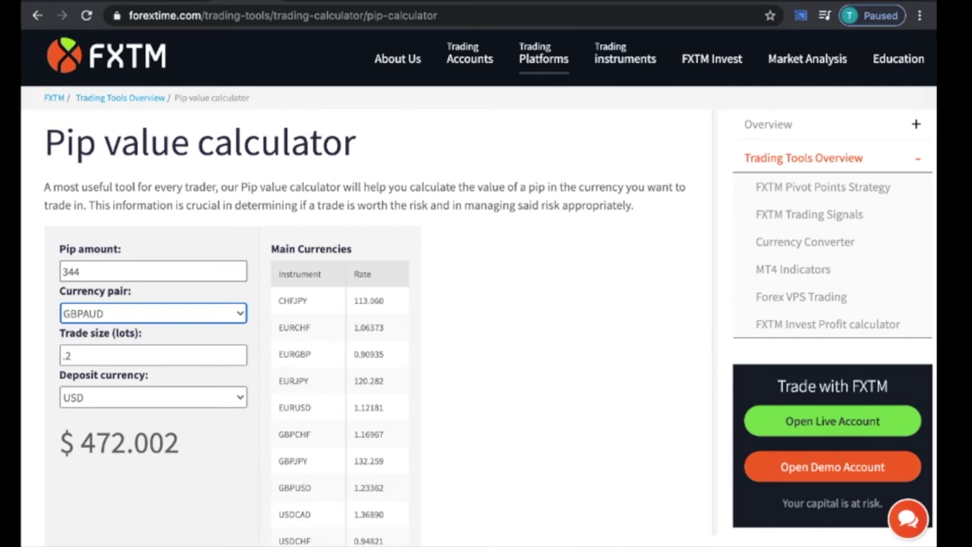
{"action": "double_click", "coordinate": [71, 271]}
{"action": "type", "text": "2"}
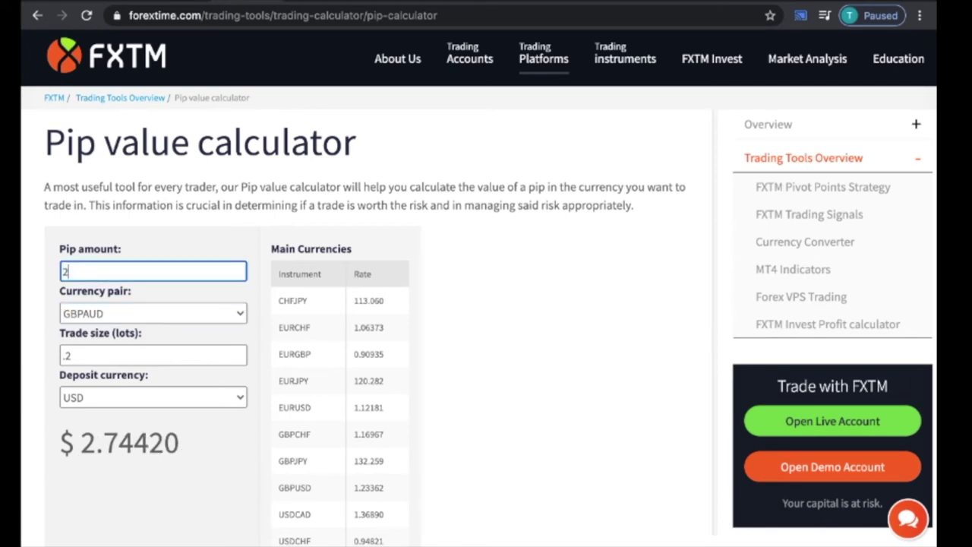
{"action": "type", "text": "40"}
{"action": "key", "text": "Tab"}
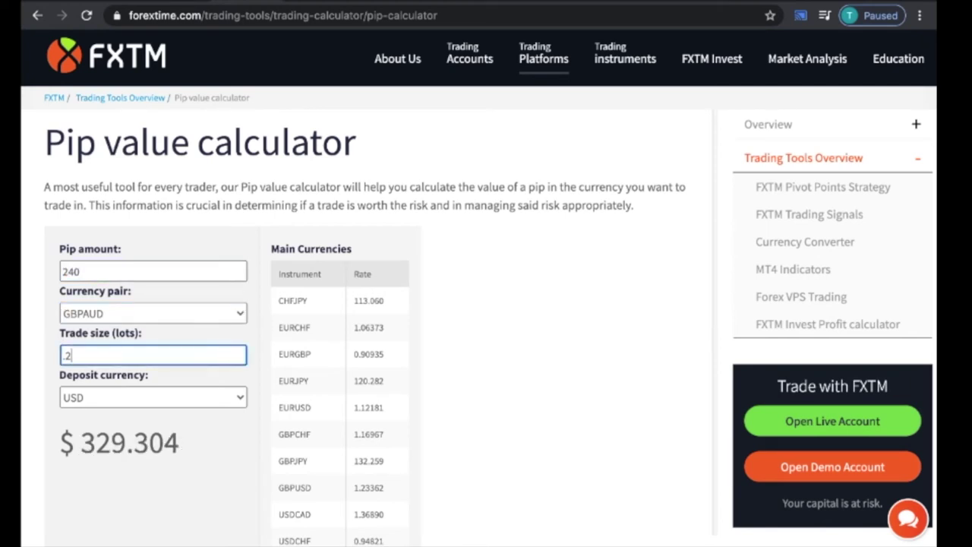
{"action": "key", "text": "BackSpace"}
{"action": "key", "text": "BackSpace"}
{"action": "type", "text": ".3"}
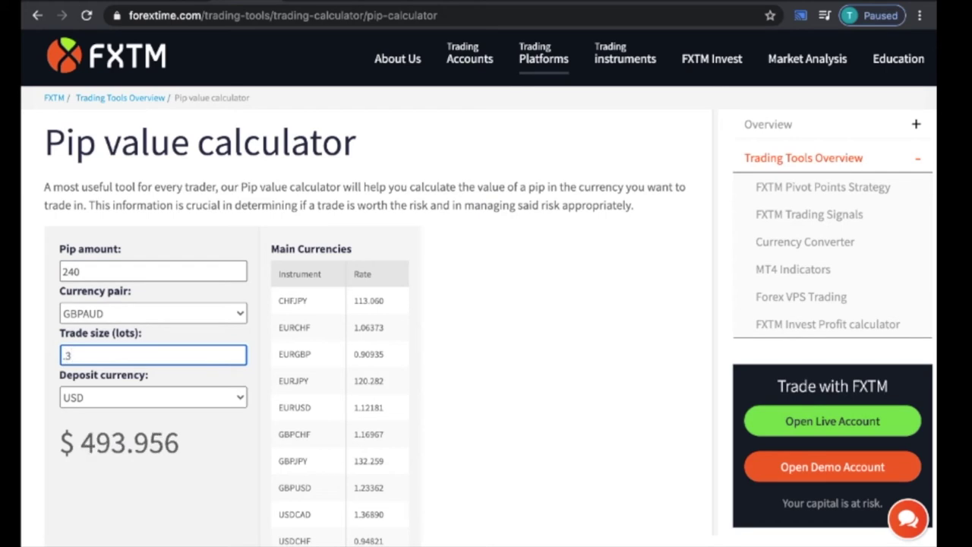
{"action": "key", "text": "Return"}
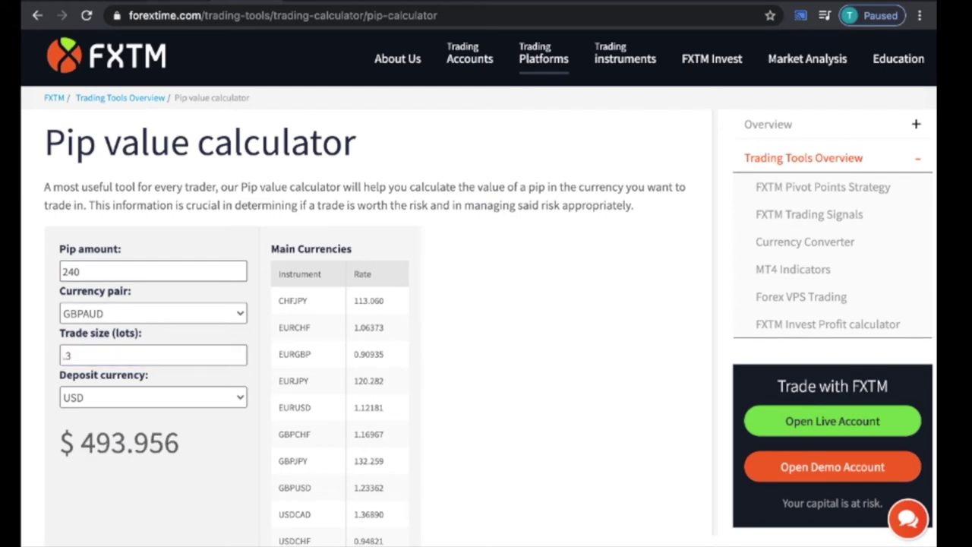
Step: Return to the trades spreadsheet and set the GBPAUD trade in row 13 to lot size 0.3 with 1 trade placed
{"action": "key", "text": "ctrl+Tab"}
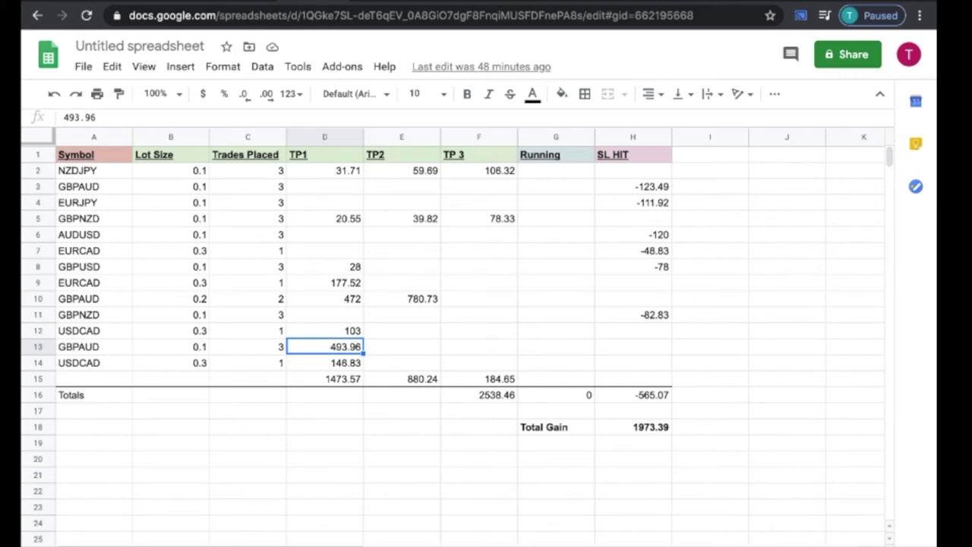
{"action": "double_click", "coordinate": [171, 346]}
{"action": "key", "text": "BackSpace"}
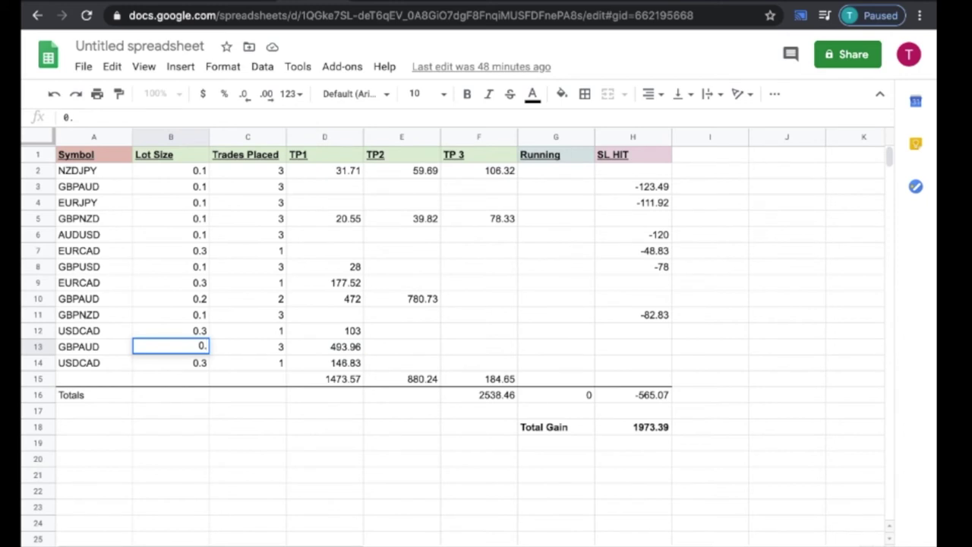
{"action": "type", "text": "3"}
{"action": "key", "text": "Tab"}
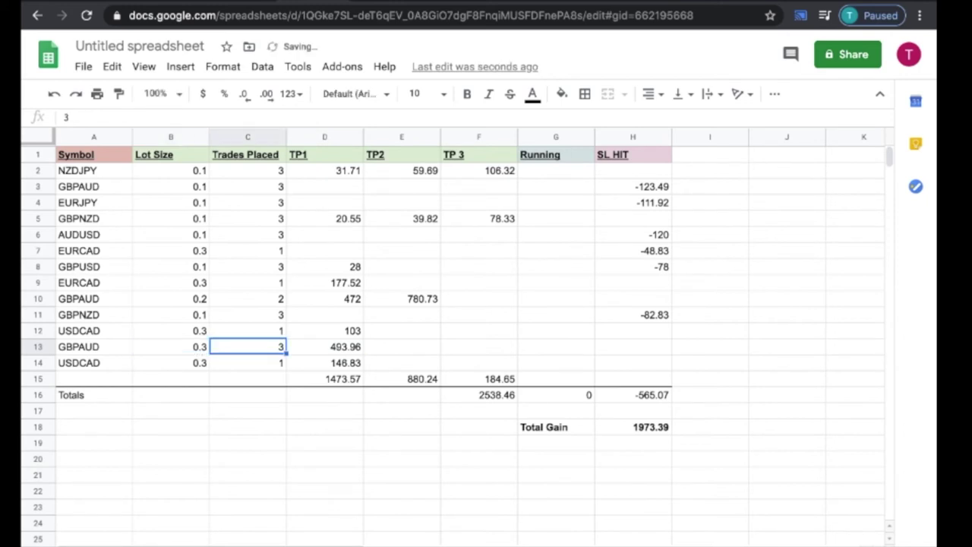
{"action": "type", "text": "1"}
{"action": "key", "text": "Return"}
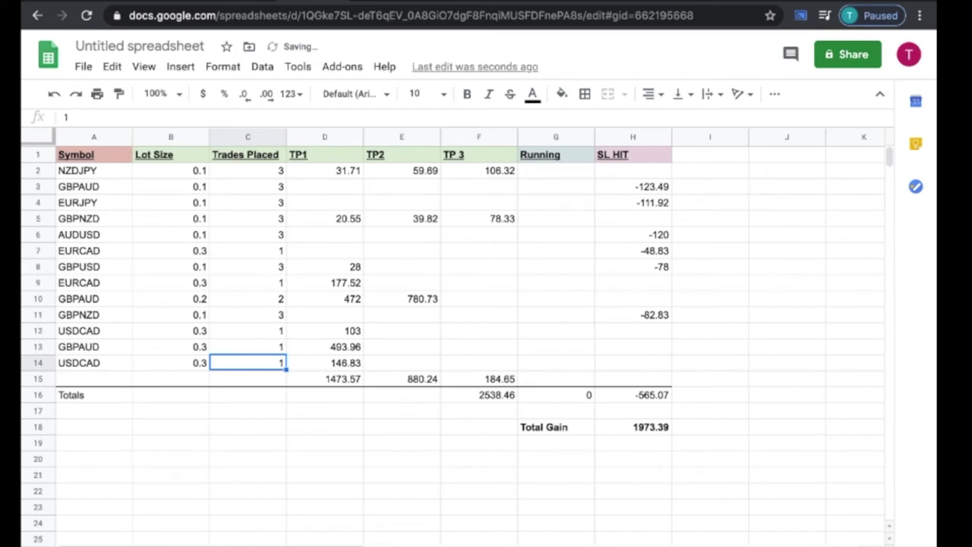
Step: Examine the GBPAUD trade's TP1 and TP2 profits in row 10 and the TP1 profits in rows 14 and 13
{"action": "left_click", "coordinate": [325, 299]}
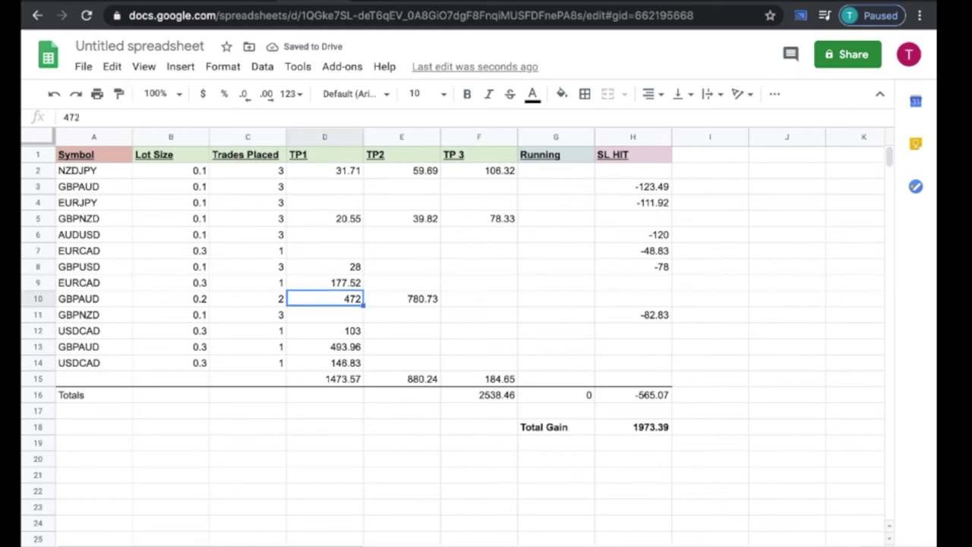
{"action": "left_click", "coordinate": [38, 299]}
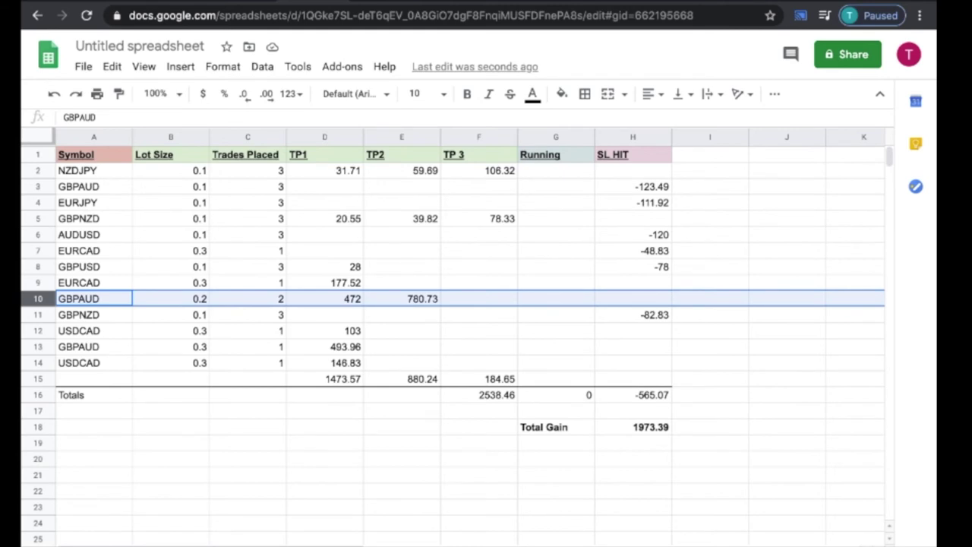
{"action": "left_click", "coordinate": [402, 299]}
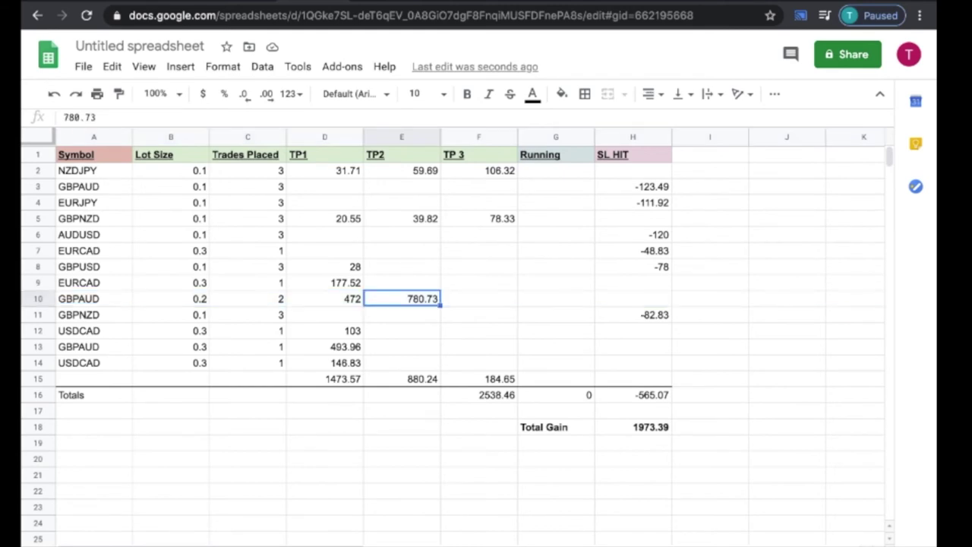
{"action": "left_click", "coordinate": [479, 299]}
{"action": "left_click", "coordinate": [402, 299]}
{"action": "left_click", "coordinate": [325, 299]}
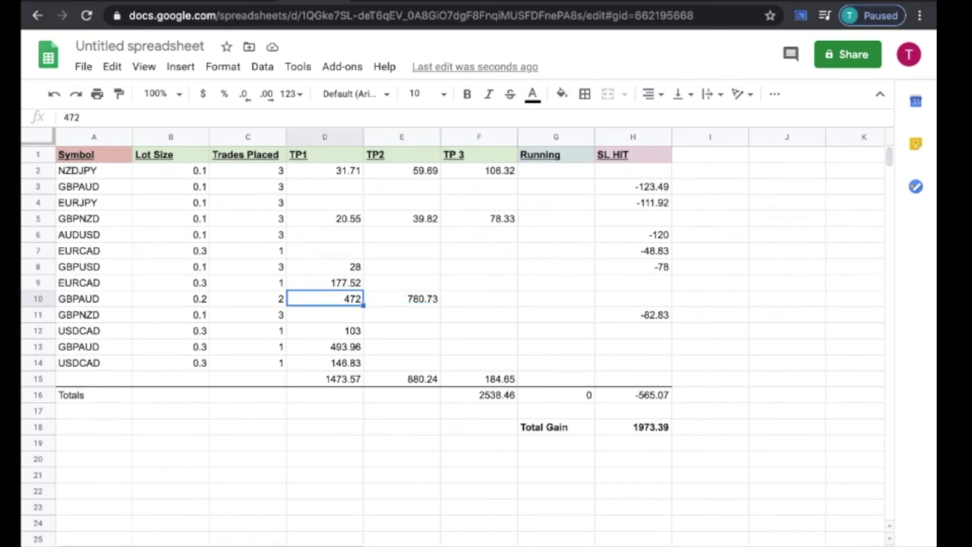
{"action": "left_click", "coordinate": [325, 362]}
{"action": "left_click", "coordinate": [325, 347]}
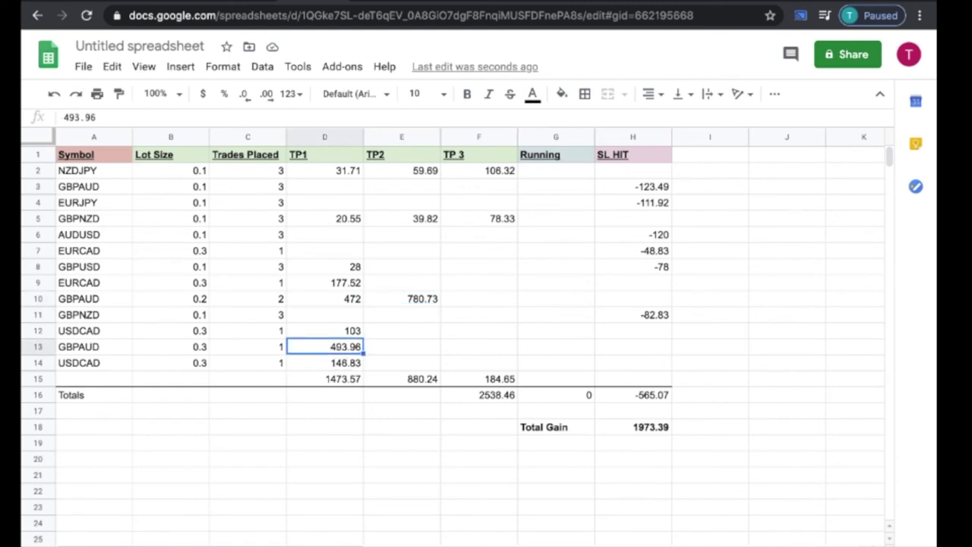
Step: Review the TP1 column total, the combined profit total, the GBPUSD loss in row 8 and the Total Gain figure
{"action": "left_click", "coordinate": [325, 379]}
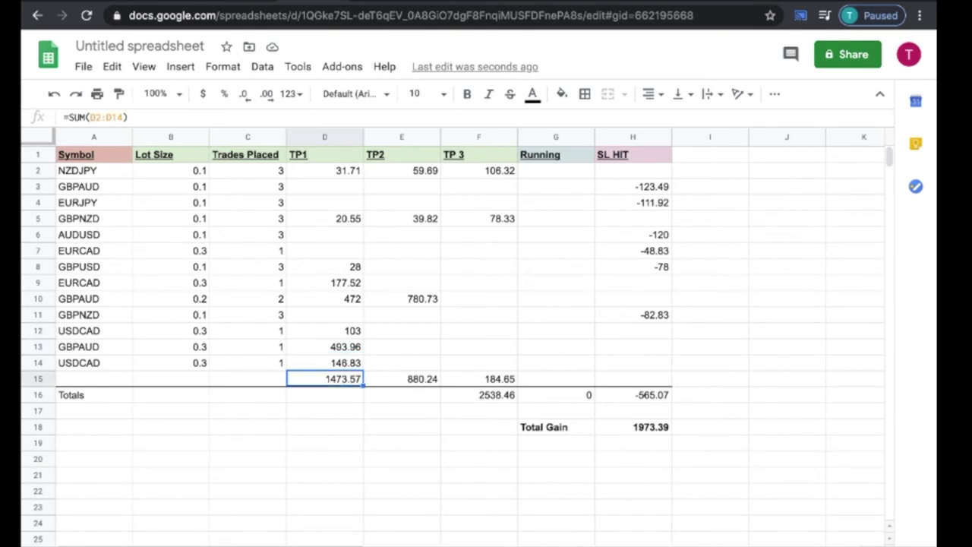
{"action": "left_click", "coordinate": [479, 394]}
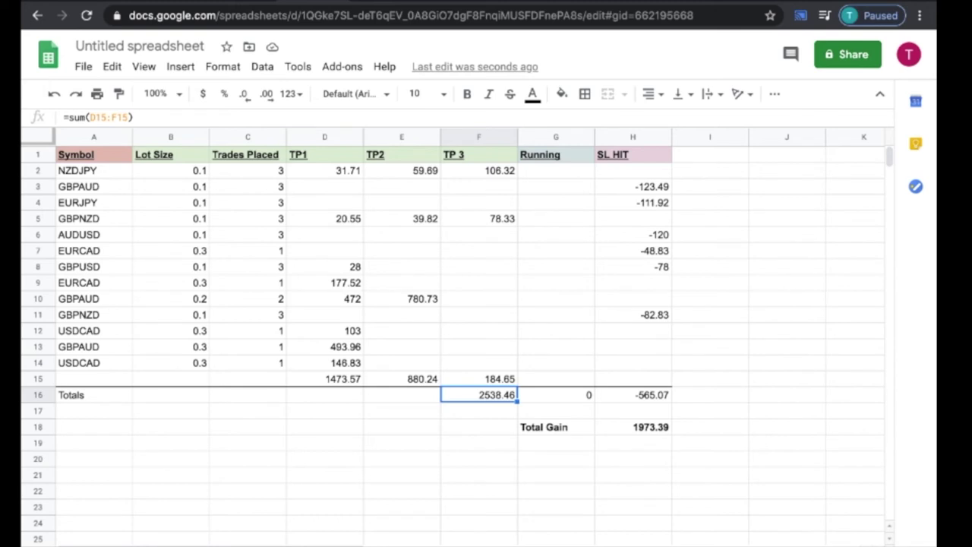
{"action": "left_click", "coordinate": [633, 266]}
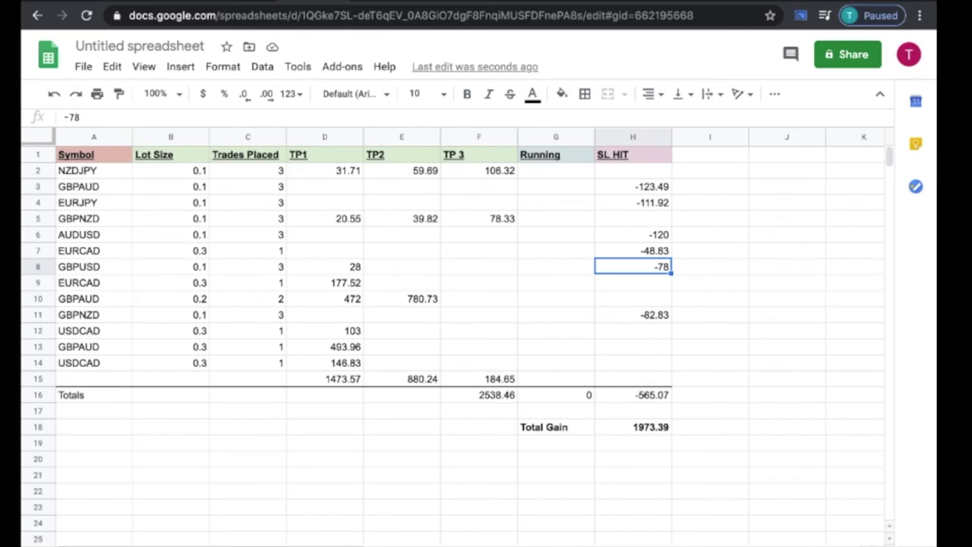
{"action": "left_click", "coordinate": [480, 395]}
{"action": "left_click", "coordinate": [556, 426]}
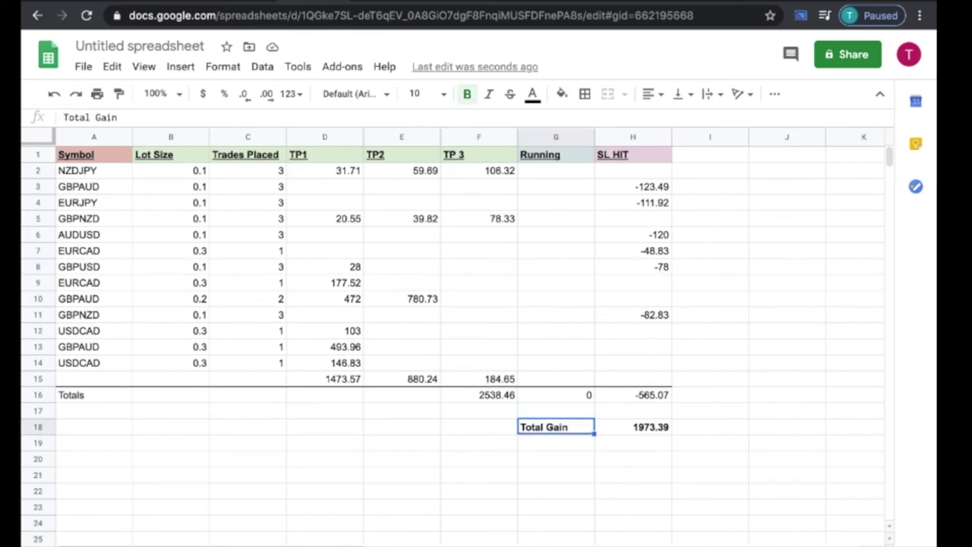
{"action": "left_click", "coordinate": [633, 427]}
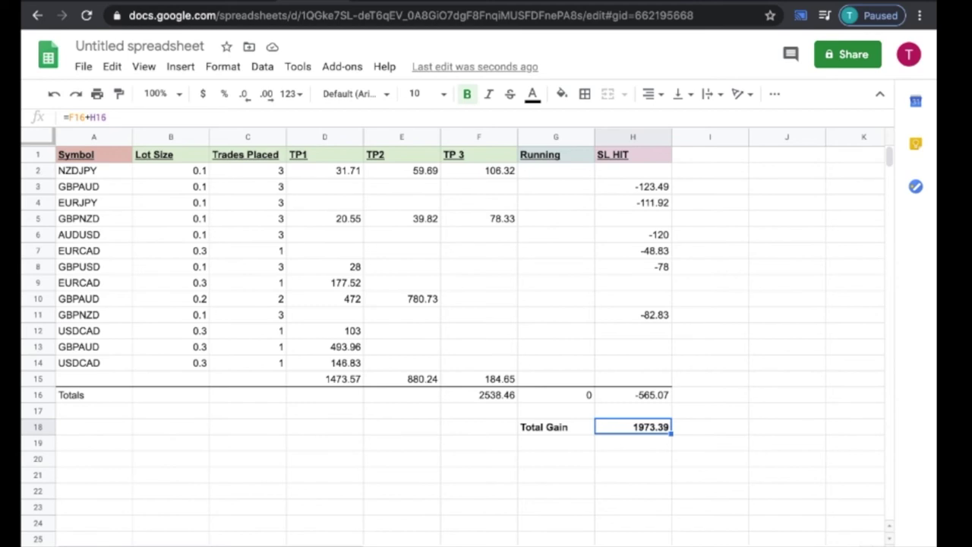
Step: Compare the sheets with the Current, Total Loss and Total Gain results, ending on the Current sheet
{"action": "key", "text": "ctrl+shift+Page_Up"}
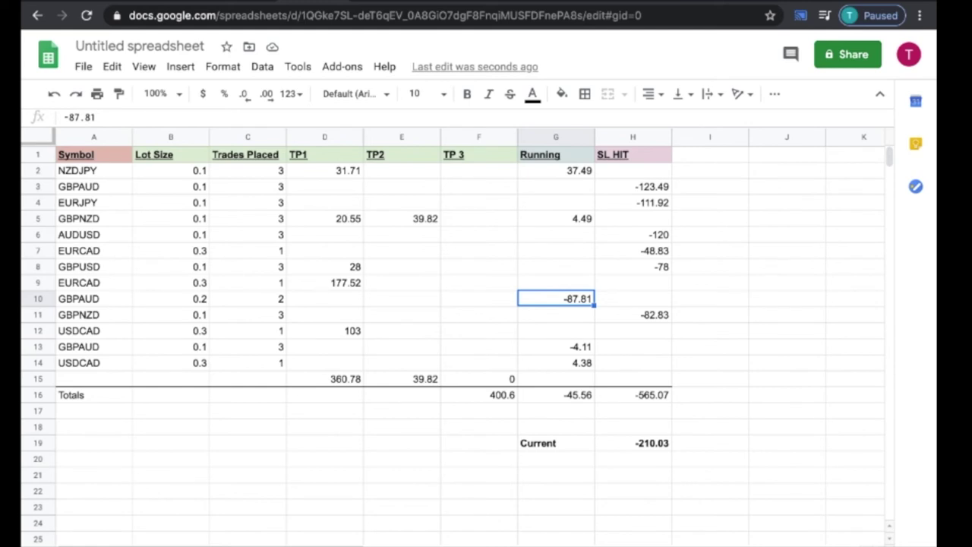
{"action": "key", "text": "alt+Down"}
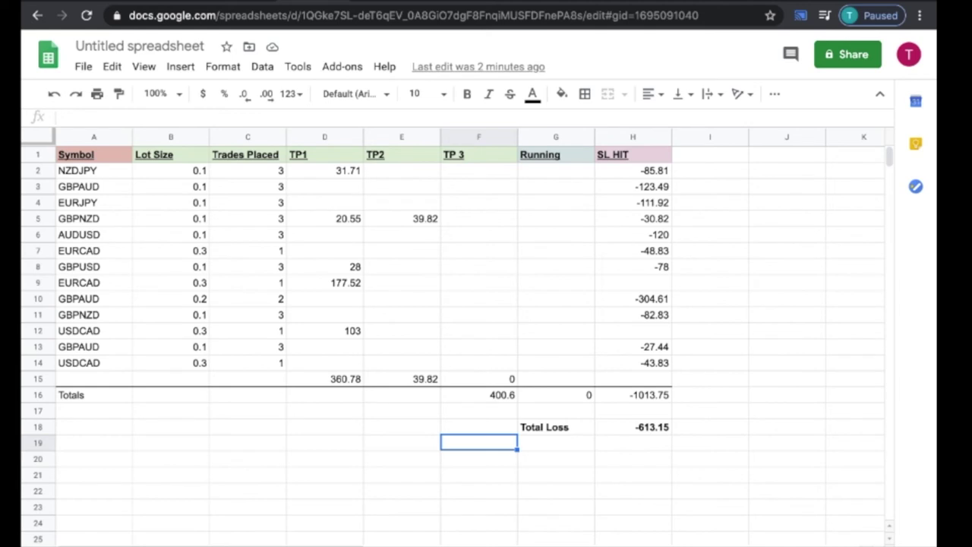
{"action": "key", "text": "alt+Down"}
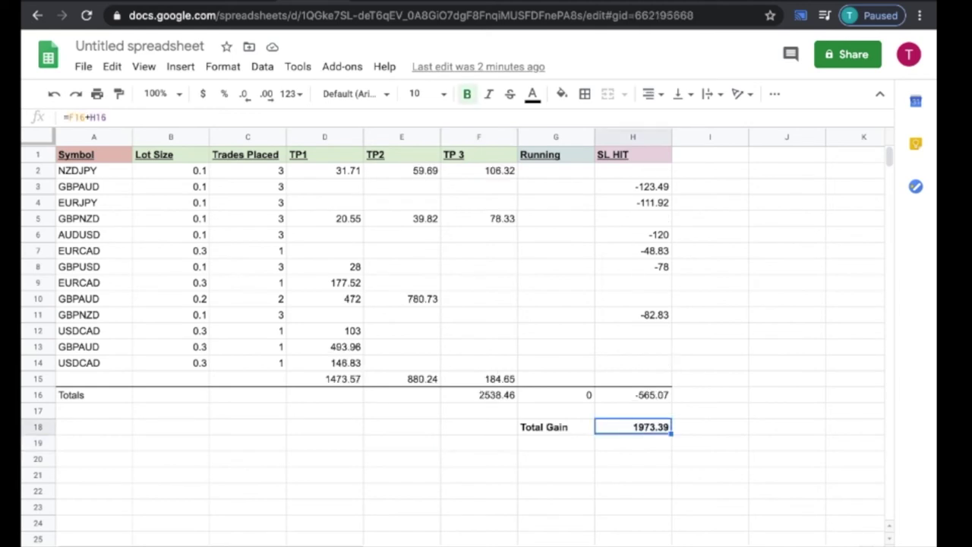
{"action": "key", "text": "alt+Up"}
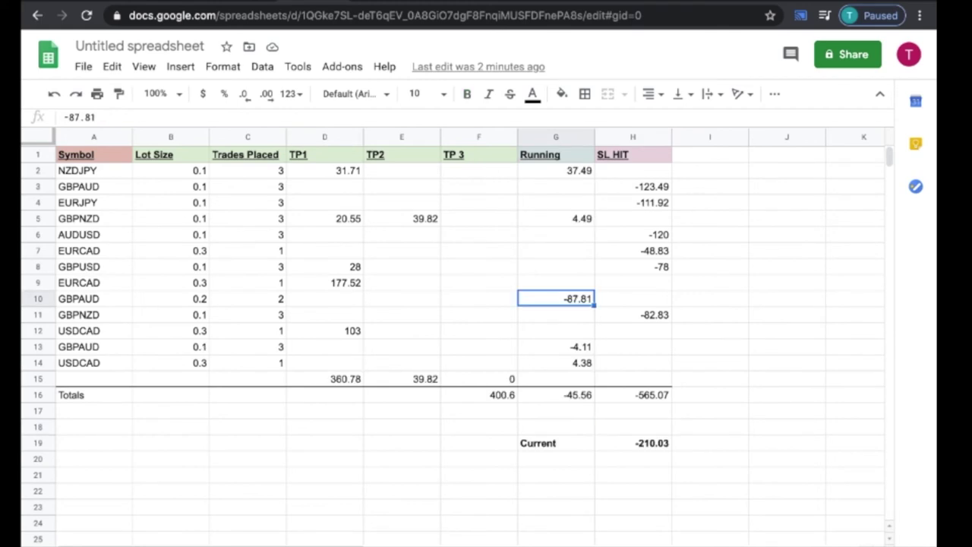
Step: Switch back to the GBPAUD chart in TradingView and examine the full target areas of its long positions up to 1.85600
{"action": "left_click", "coordinate": [228, 1]}
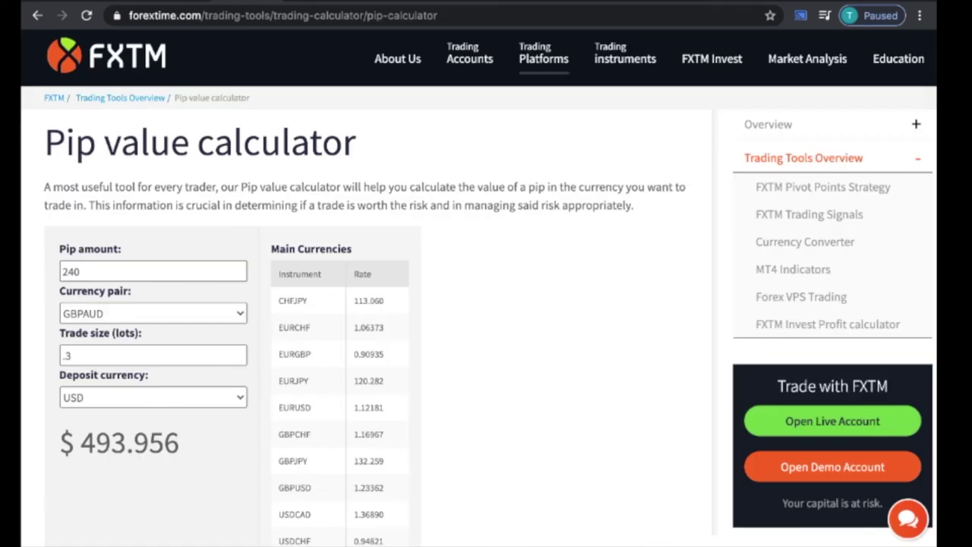
{"action": "key", "text": "ctrl+Tab"}
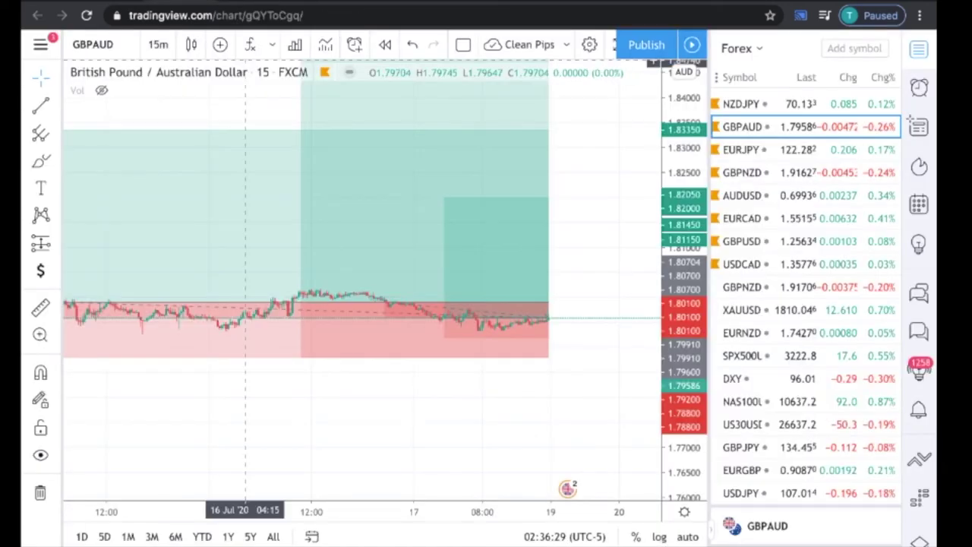
{"action": "left_click_drag", "start_coordinate": [591, 195], "coordinate": [645, 309]}
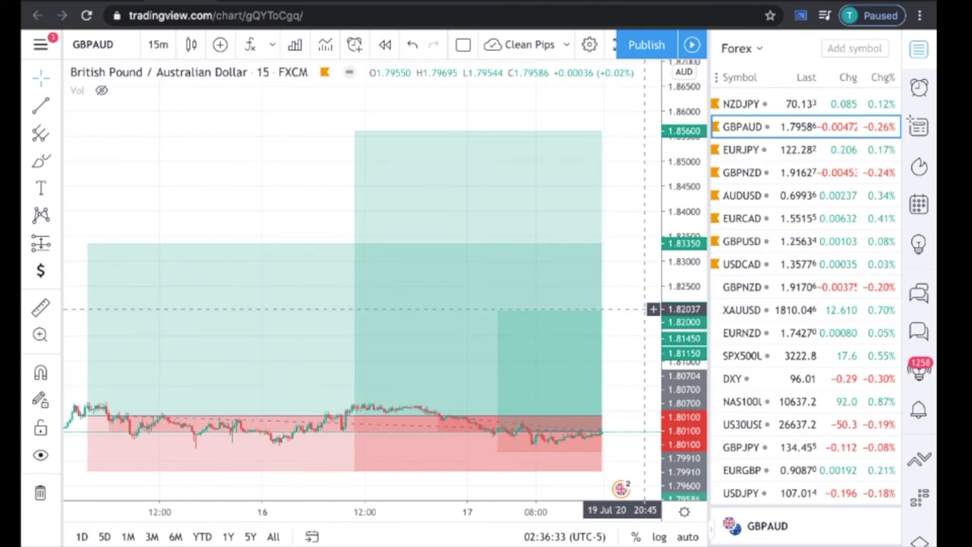
{"action": "left_click_drag", "start_coordinate": [646, 309], "coordinate": [581, 275]}
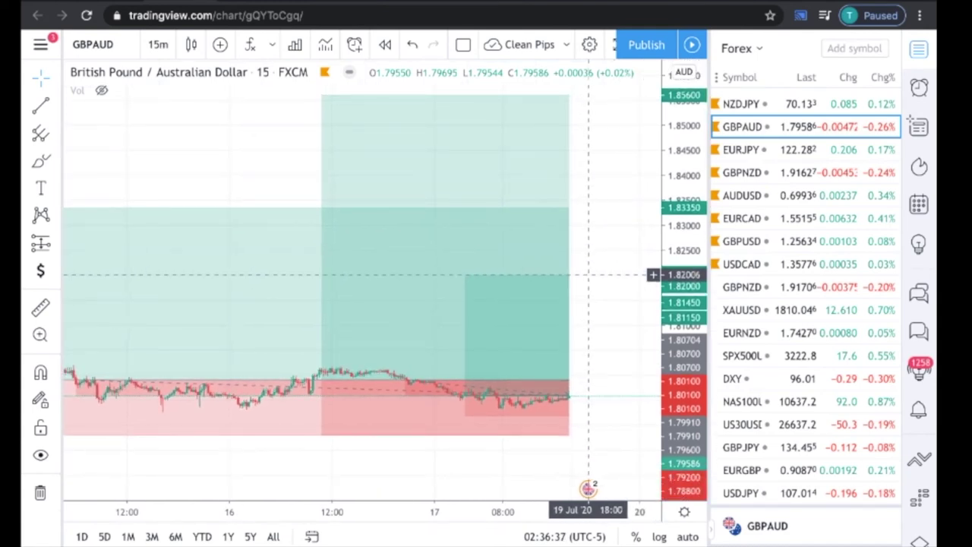